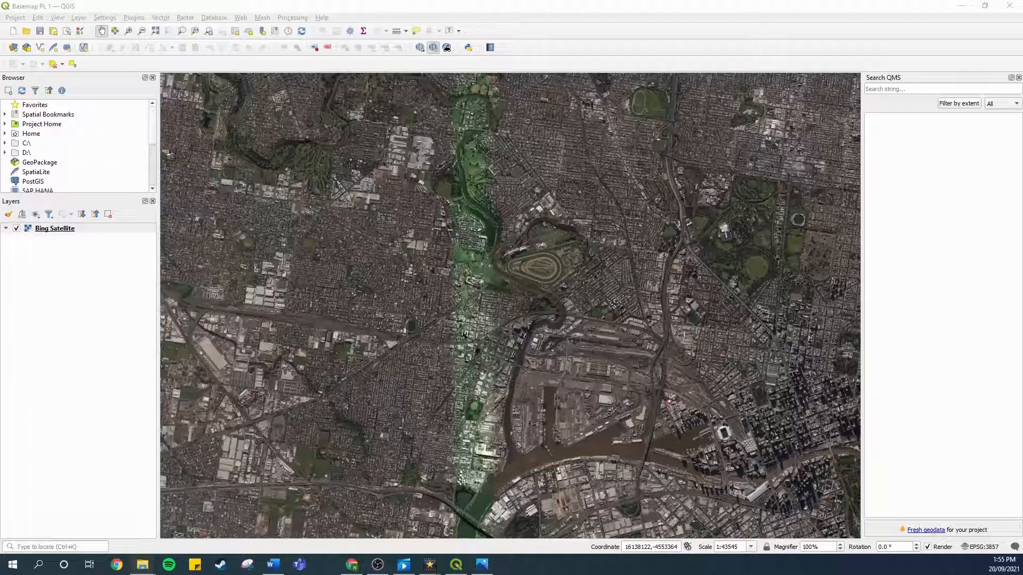
Switch to Photos and examine the title, survey notes, approximate scales and sheet key along the lower margin of photo-map 848B4A.jpg.
click(482, 564)
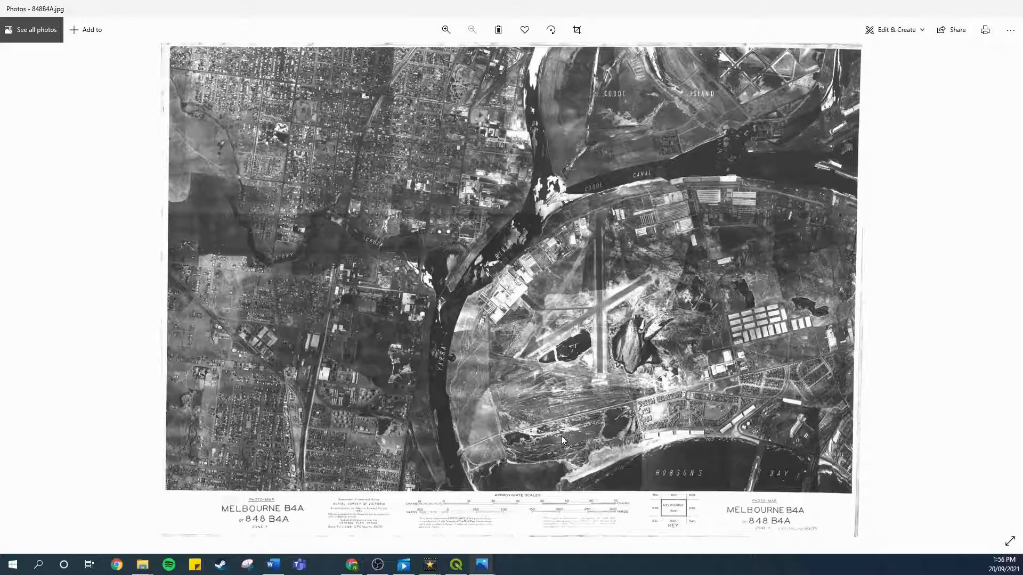
scroll(409, 502, up, 2)
scroll(397, 510, up, 1)
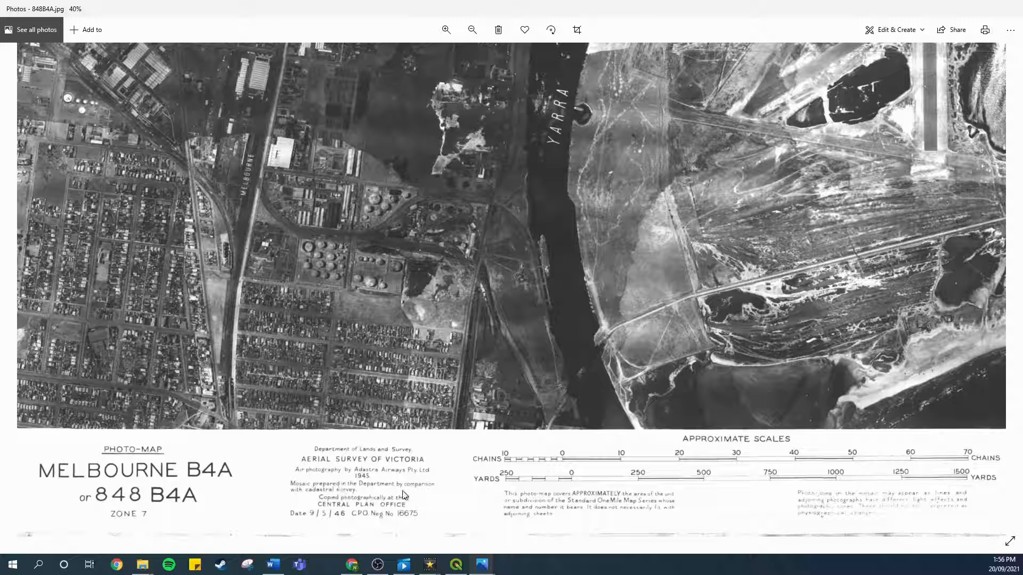
drag(629, 498, 478, 484)
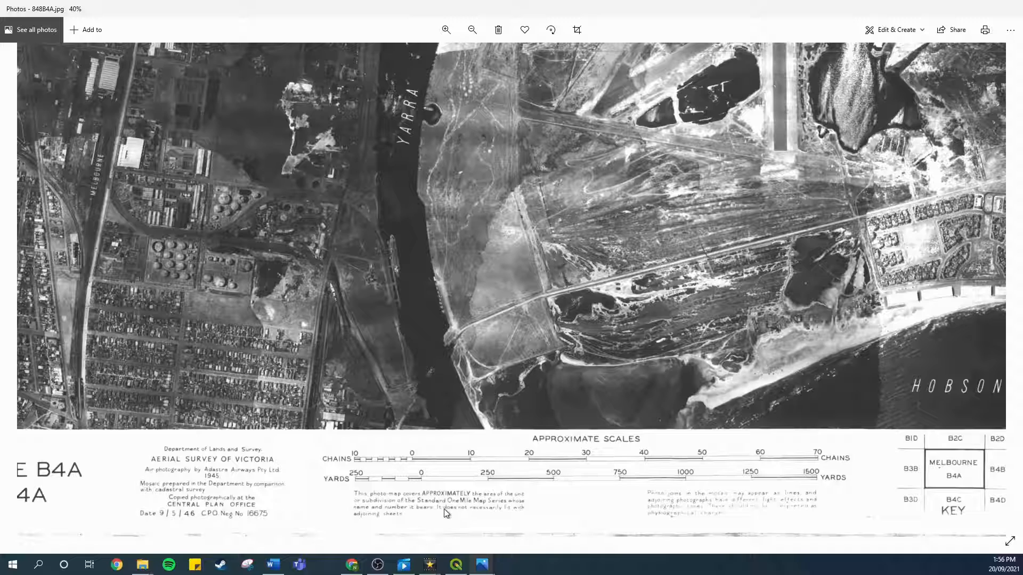
drag(566, 504, 286, 439)
drag(482, 451, 371, 435)
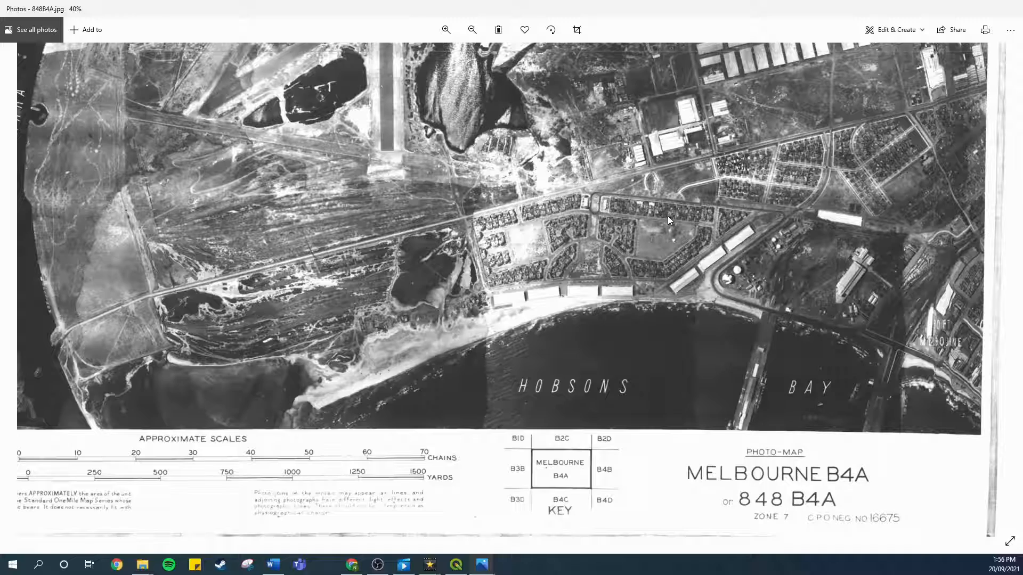
Examine the full photo-map from Coode Island in the north to Hobsons Bay and its lower margin.
scroll(696, 295, down, 3)
scroll(701, 290, down, 1)
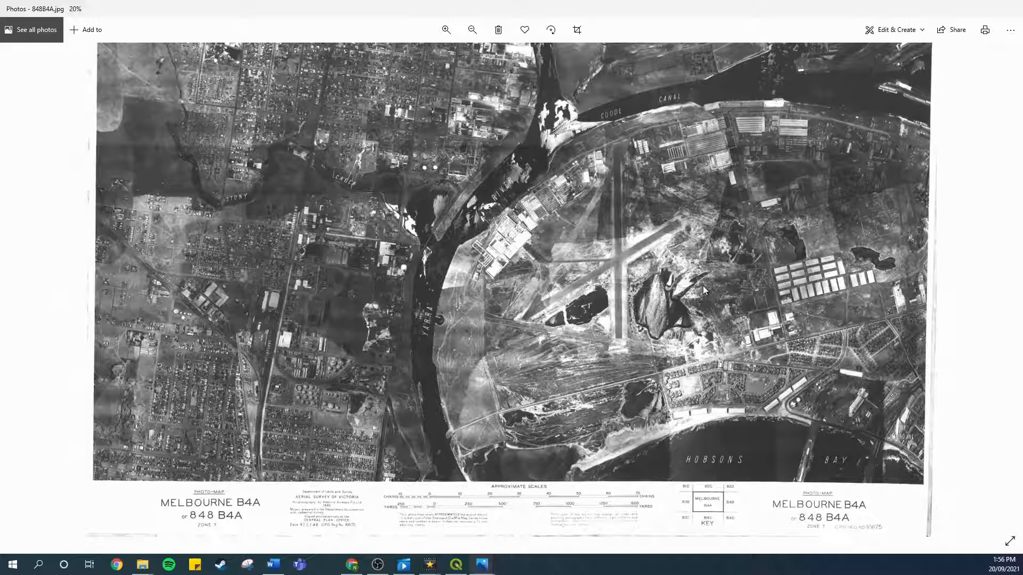
drag(653, 264, 675, 365)
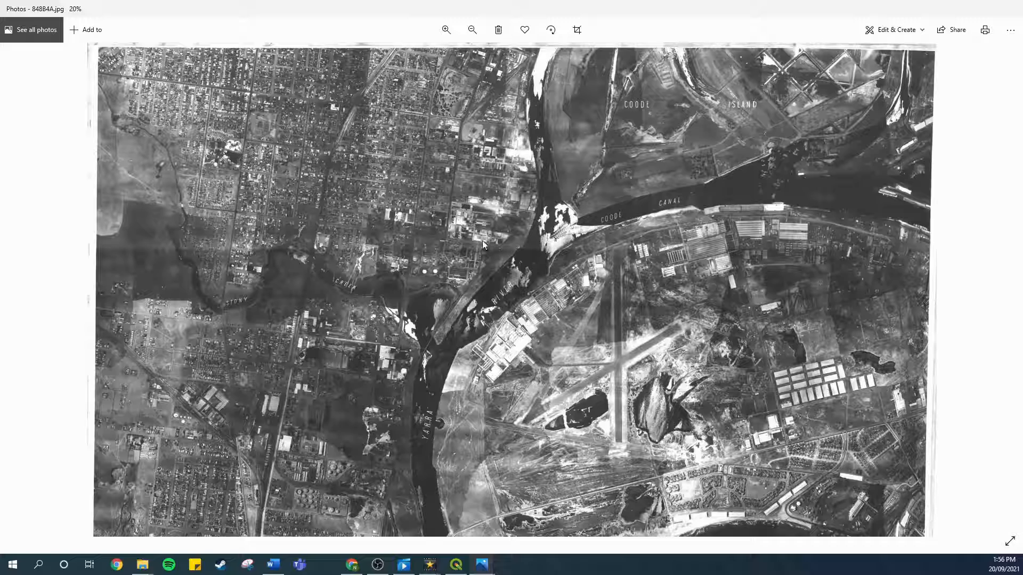
drag(568, 350, 594, 201)
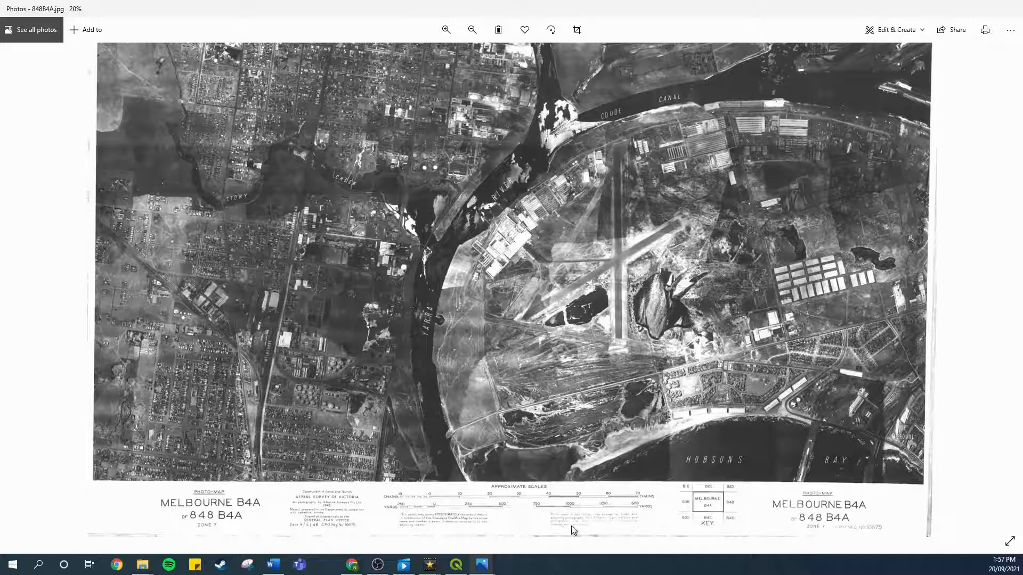
Switch to QGIS, hide and show the Bing Satellite layer, and view the Yarra River area on the basemap.
click(456, 564)
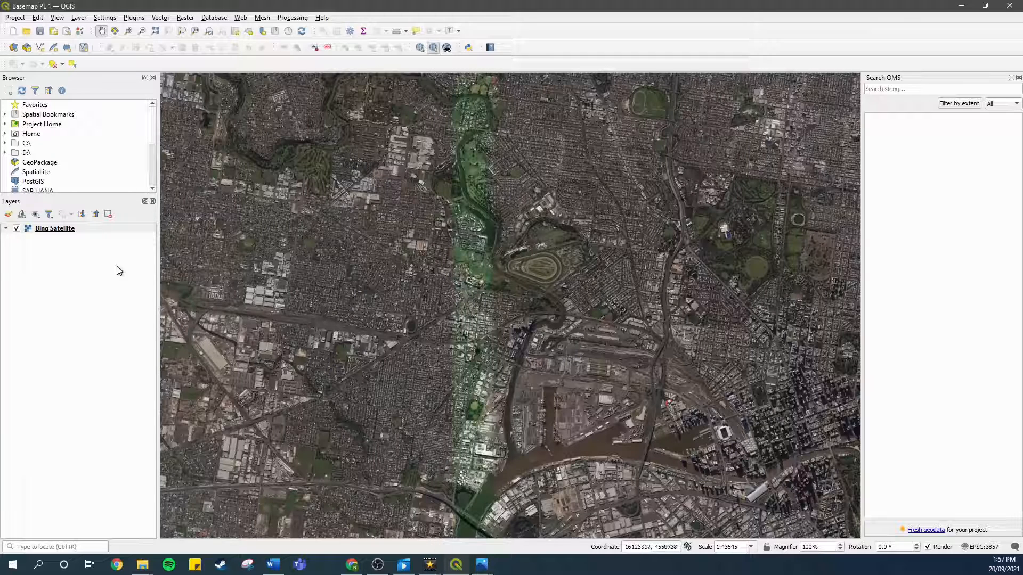
click(17, 229)
click(17, 228)
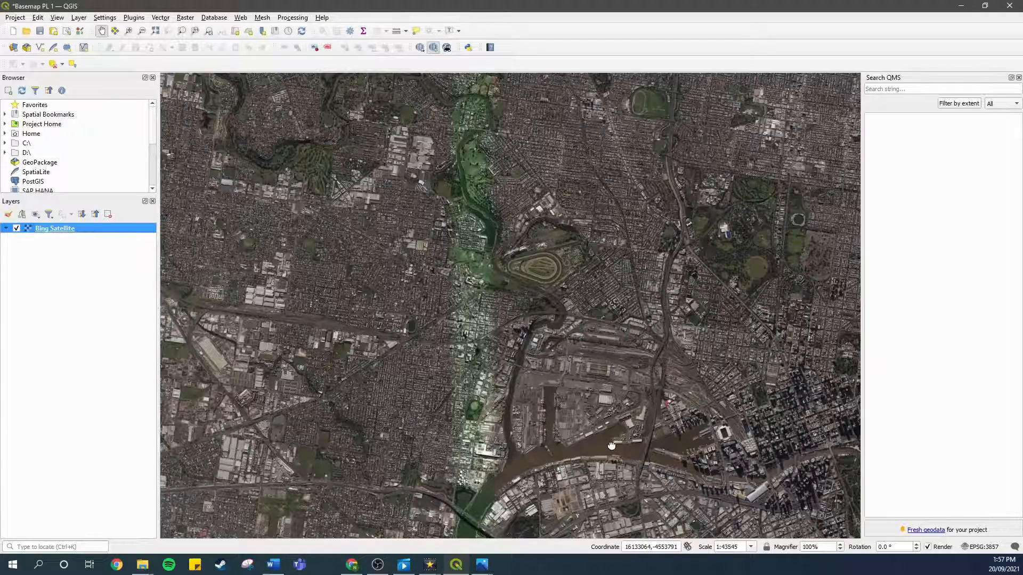
drag(612, 443, 609, 404)
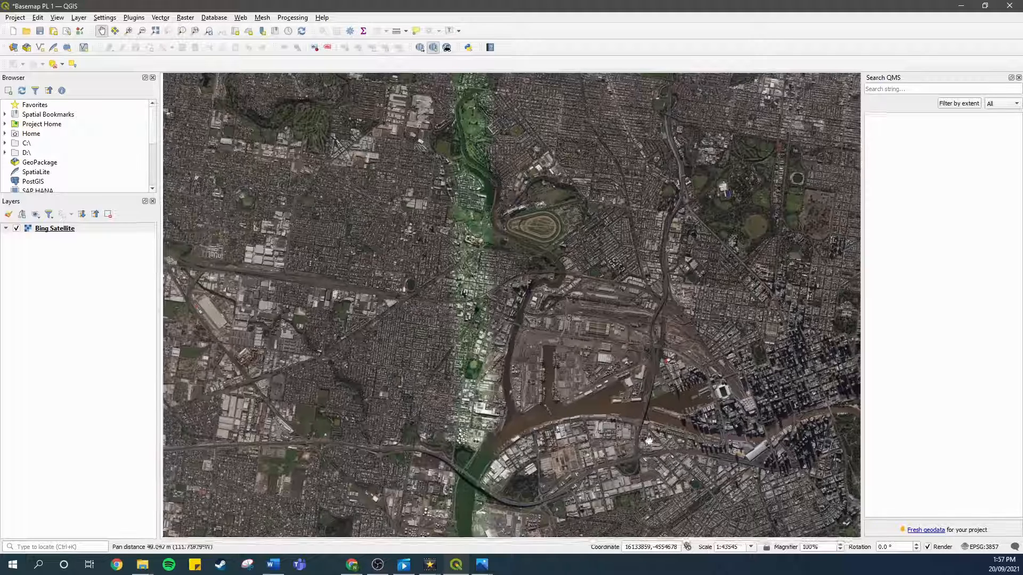
drag(644, 444, 649, 416)
Compare the Hobsons Bay pier on the photo-map in Photos with the same pier on the satellite basemap in QGIS.
mouse_move(477, 566)
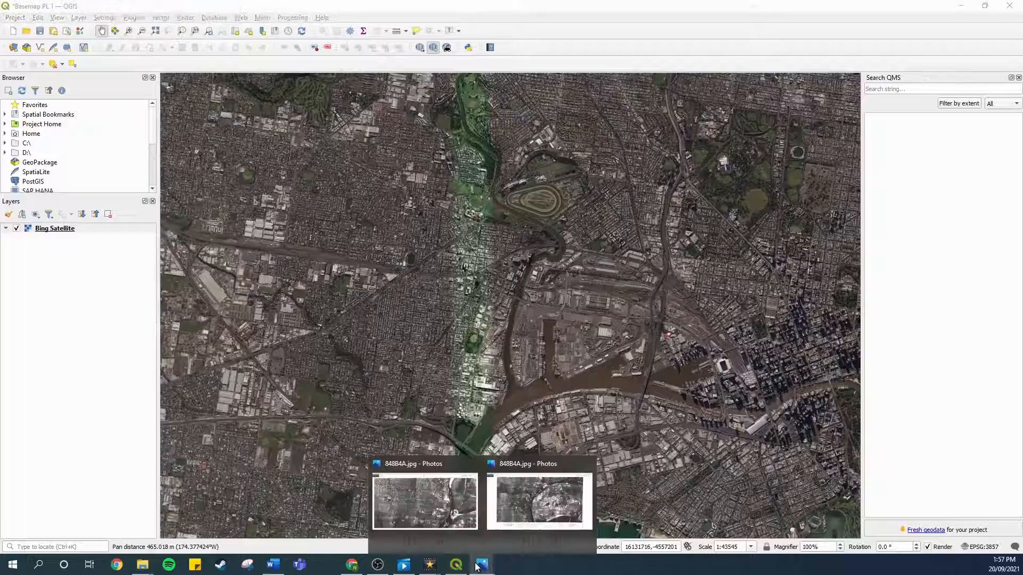
click(531, 503)
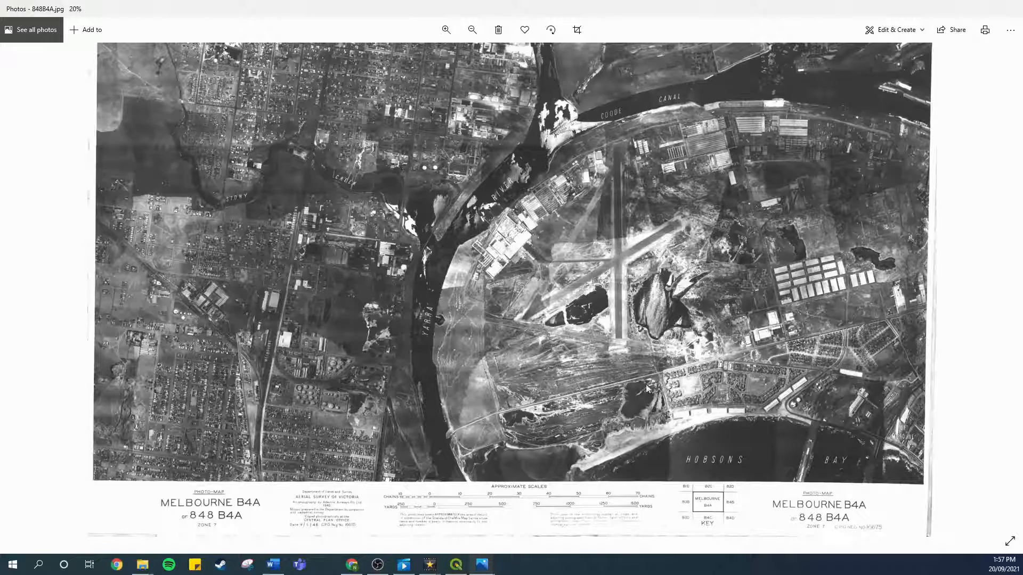
scroll(810, 433, up, 8)
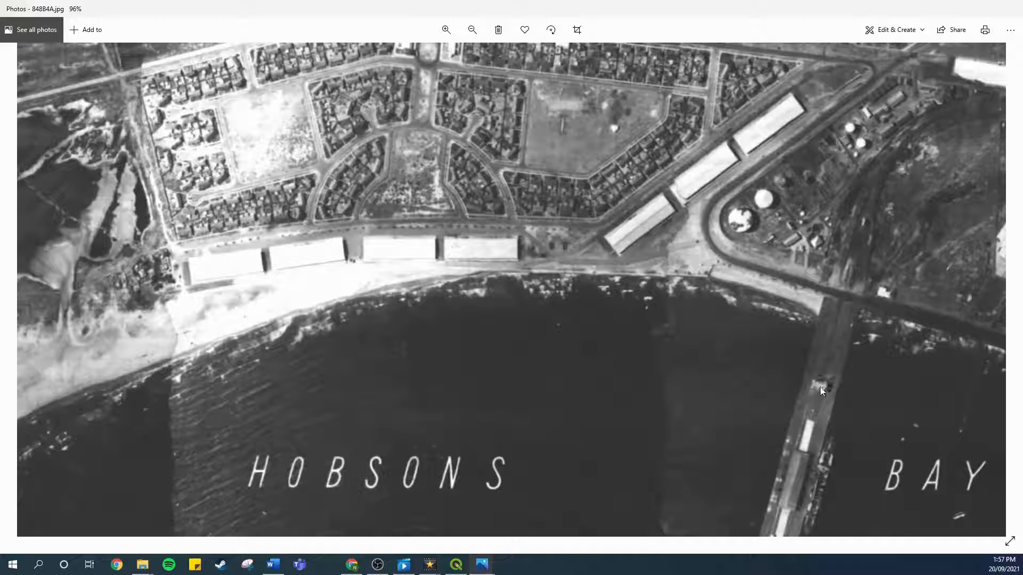
click(457, 565)
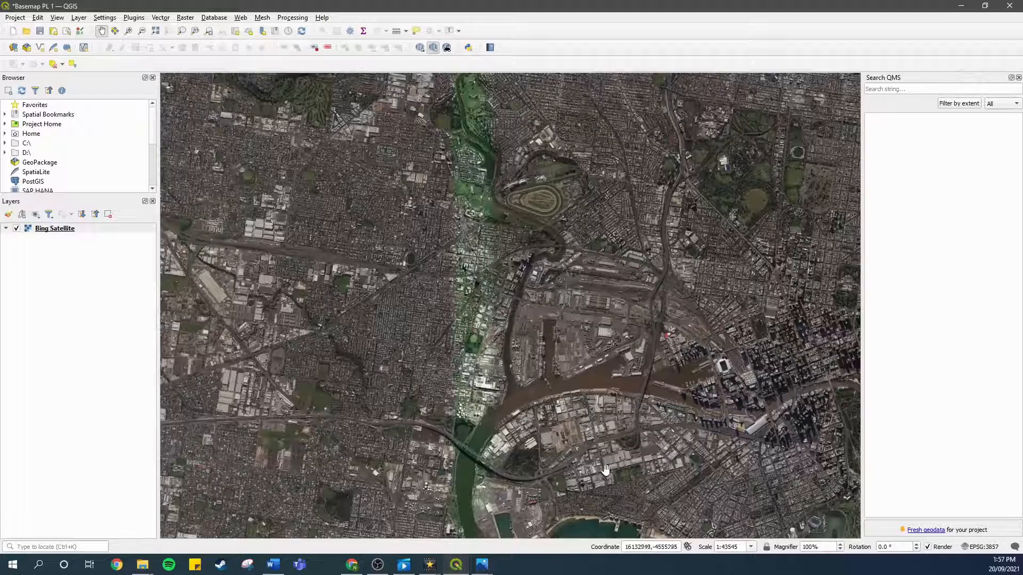
drag(606, 470, 528, 348)
scroll(563, 439, up, 3)
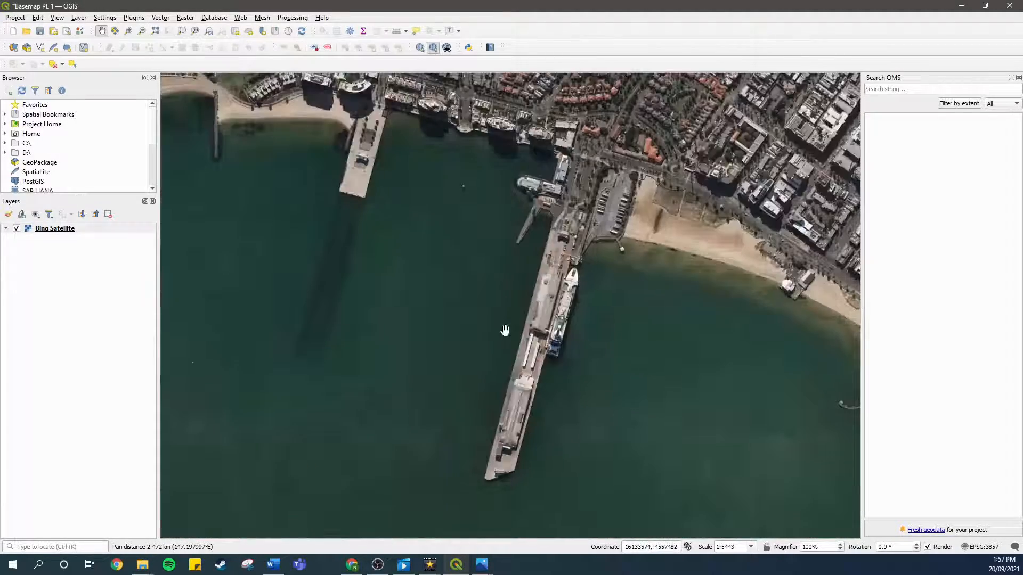
scroll(554, 272, up, 1)
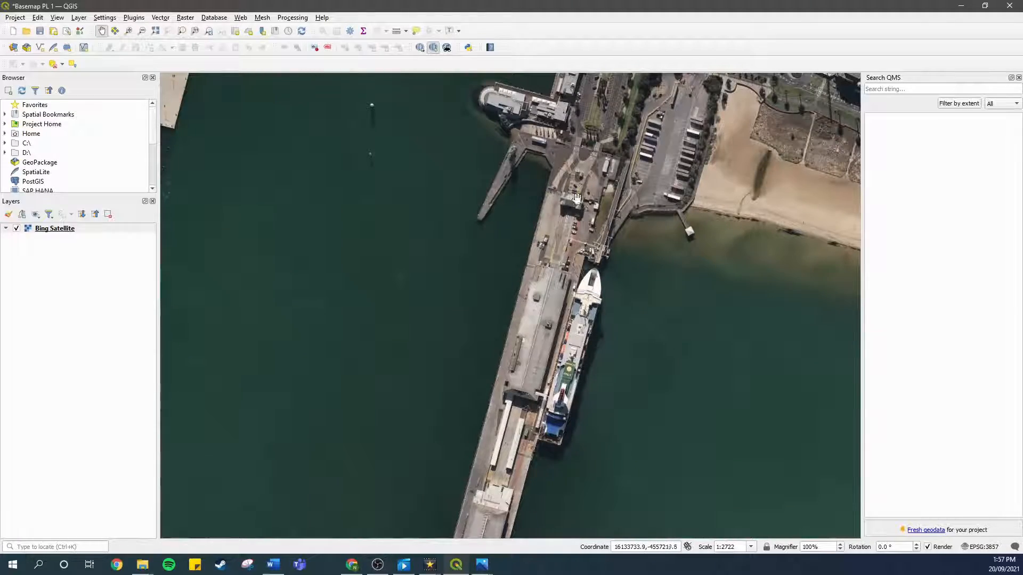
scroll(613, 293, down, 5)
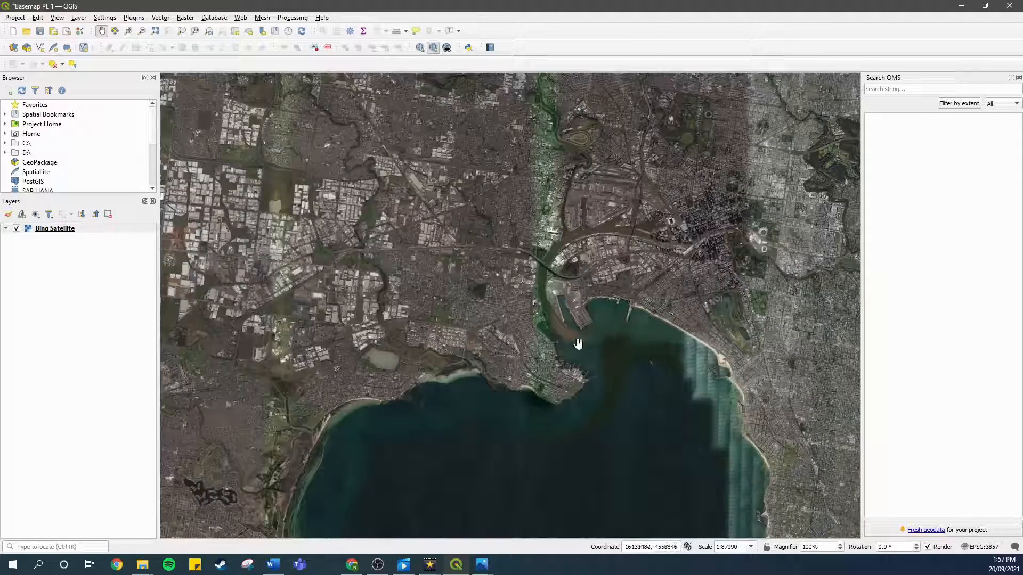
Locate the storage tanks west of the Yarra on the satellite basemap and find them on the photo-map in Photos.
scroll(578, 343, up, 2)
drag(422, 262, 441, 271)
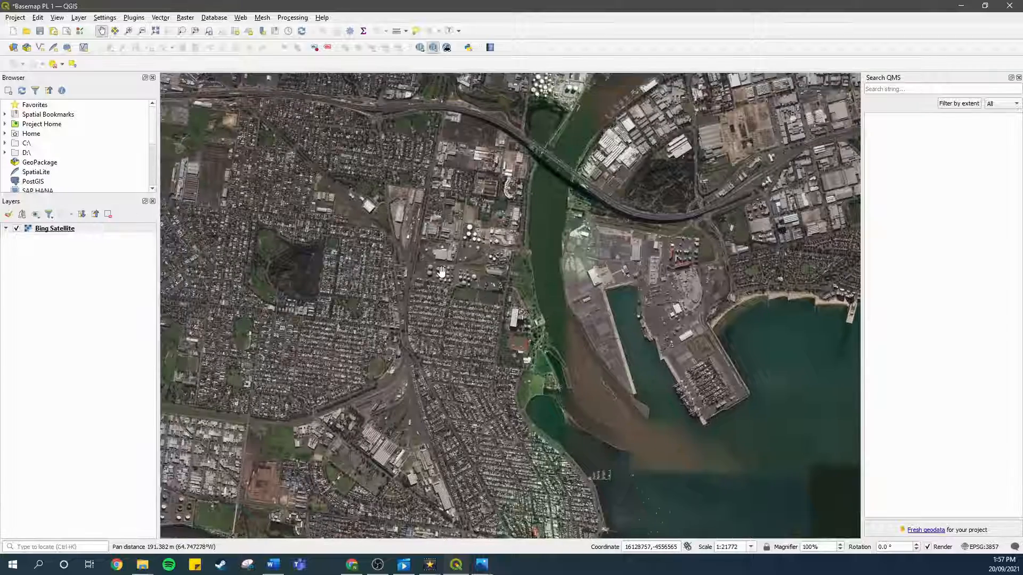
scroll(441, 271, up, 3)
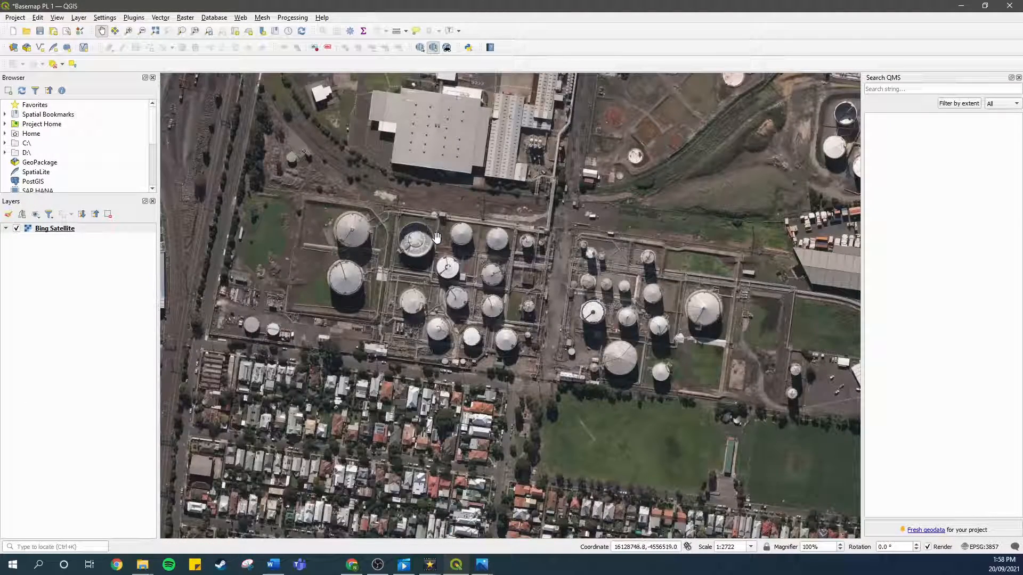
click(486, 568)
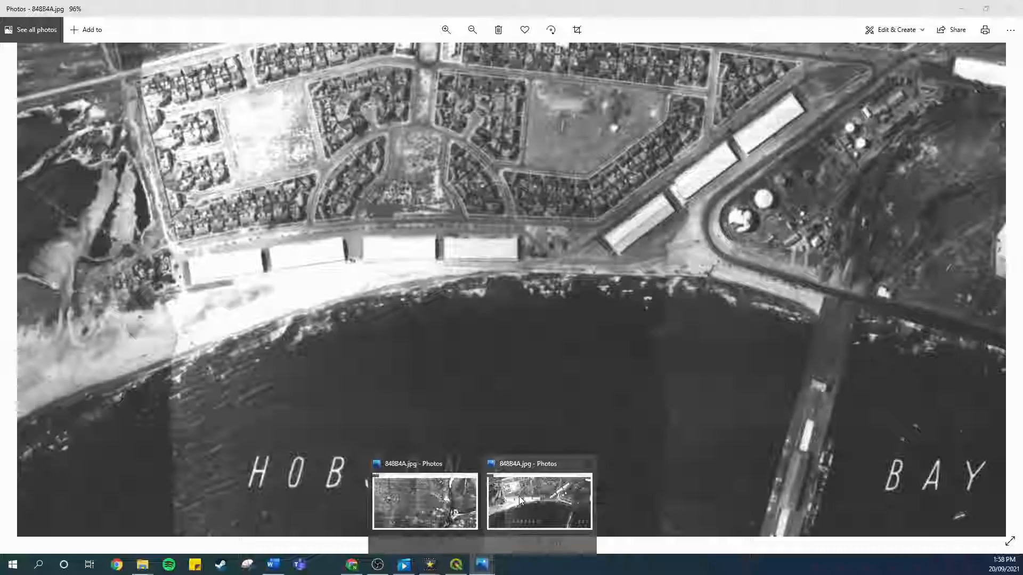
click(519, 497)
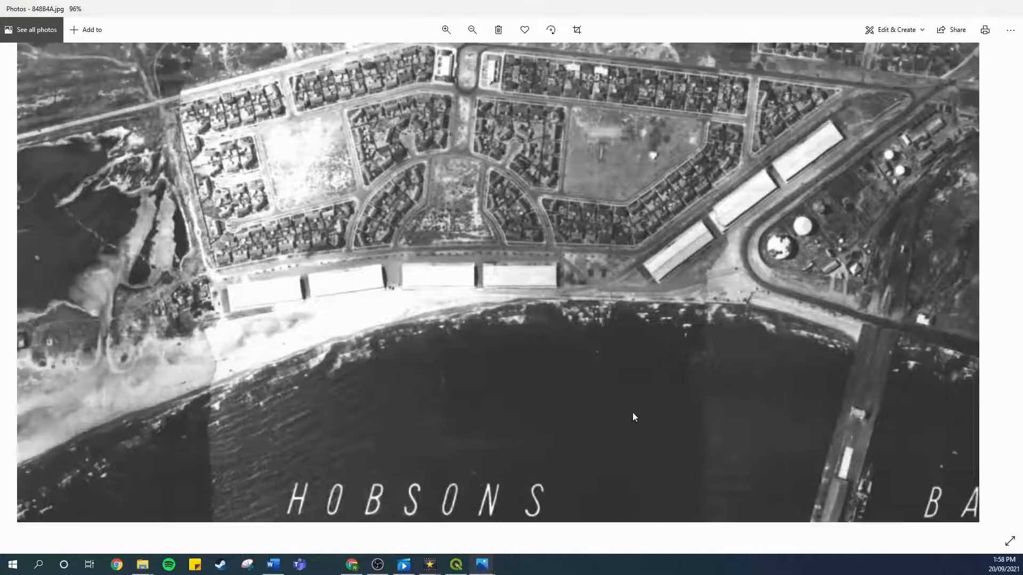
scroll(633, 417, down, 5)
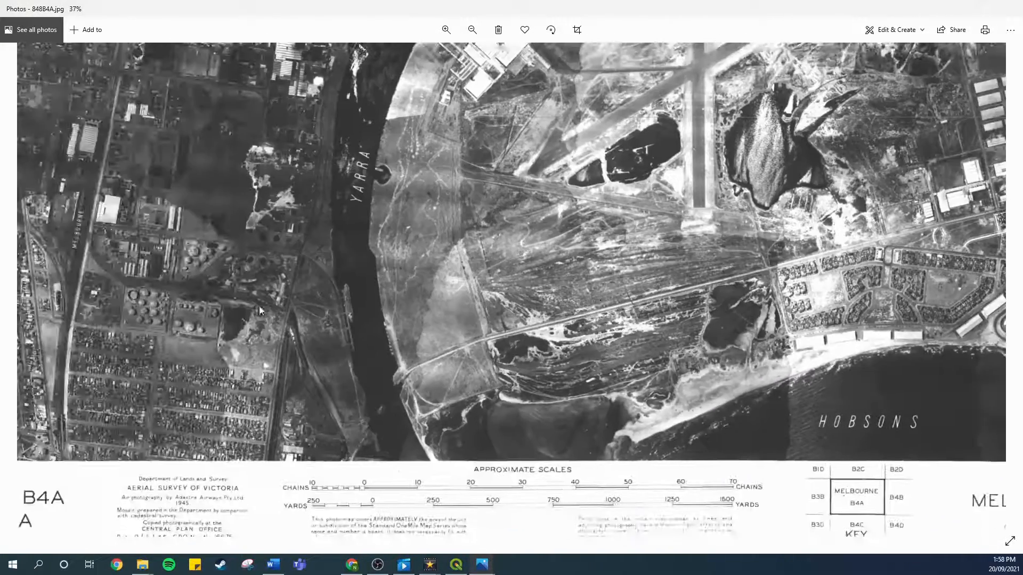
scroll(259, 305, up, 3)
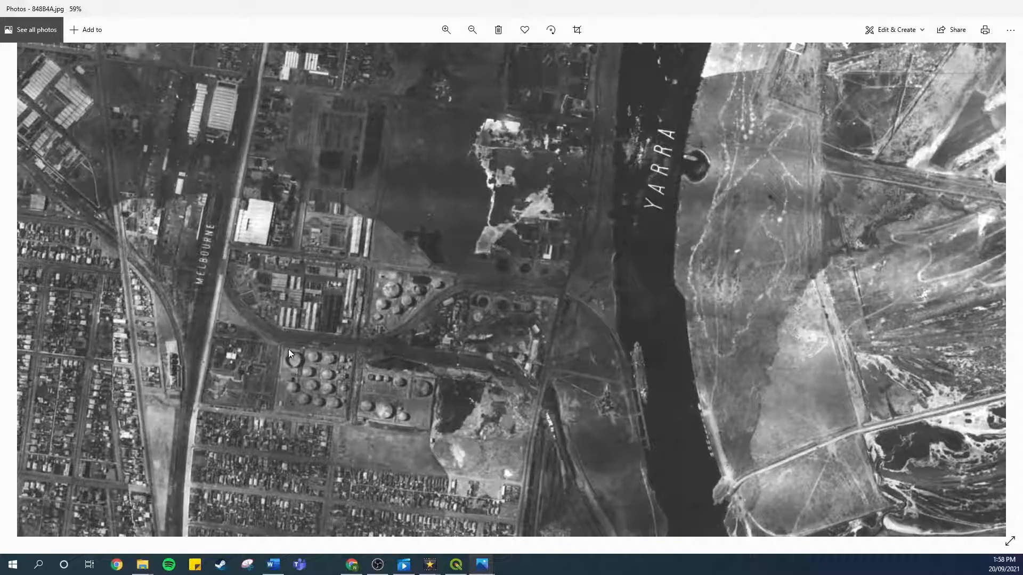
Examine the photo-map for further reference features: the oval among the north-western streets and the wharves along Coode Canal.
scroll(327, 360, down, 4)
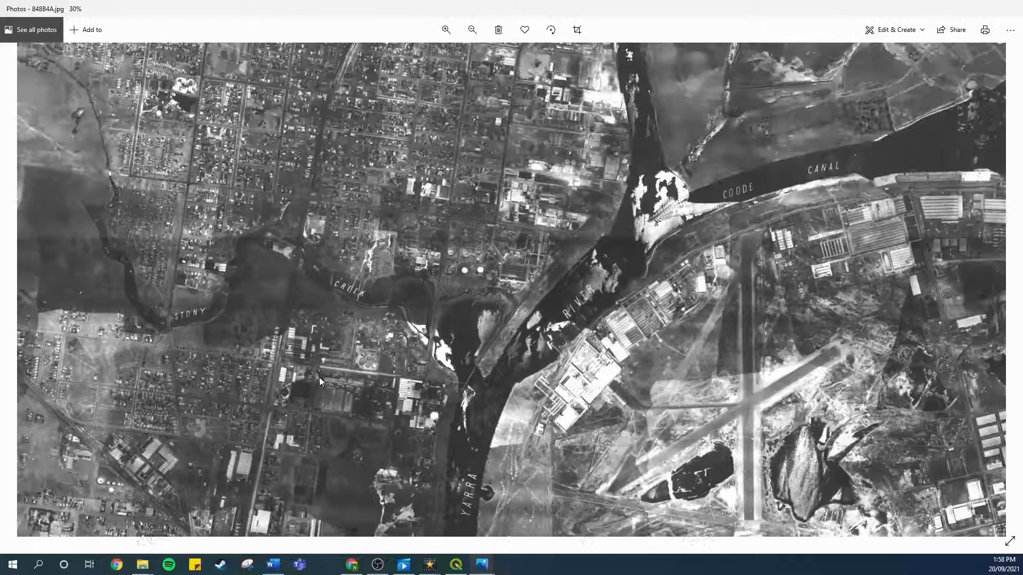
scroll(259, 168, up, 4)
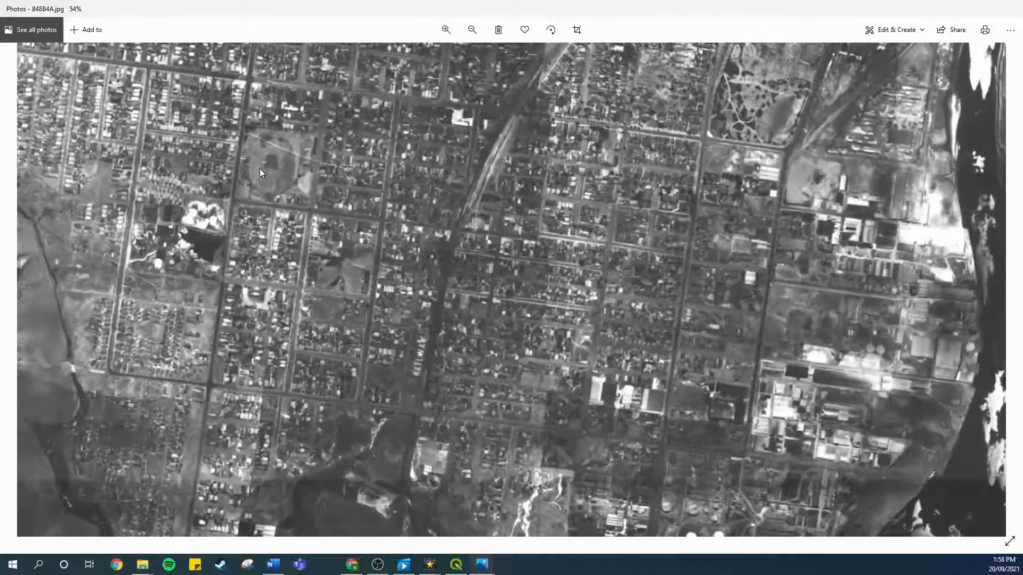
scroll(260, 168, up, 2)
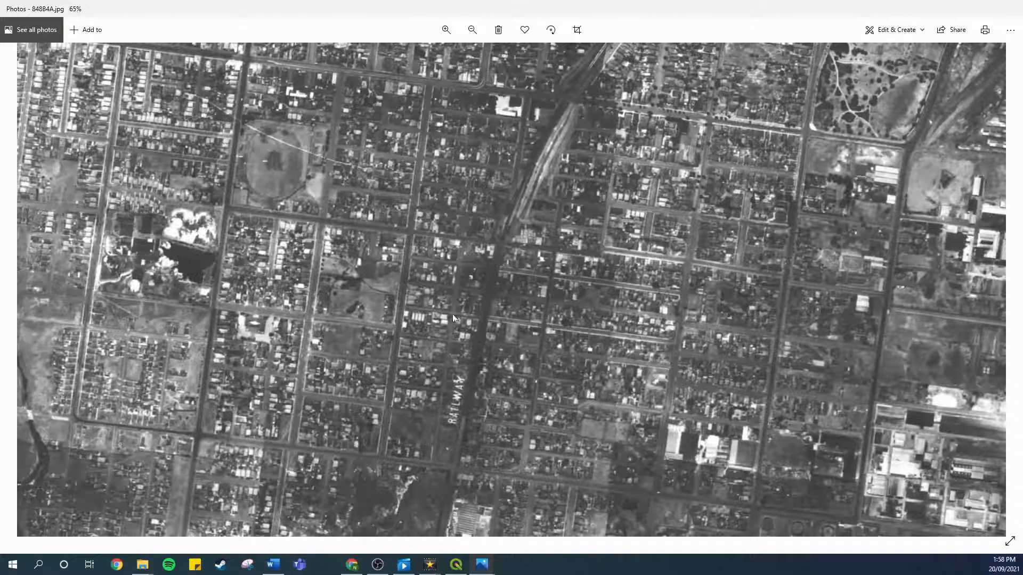
scroll(453, 314, down, 5)
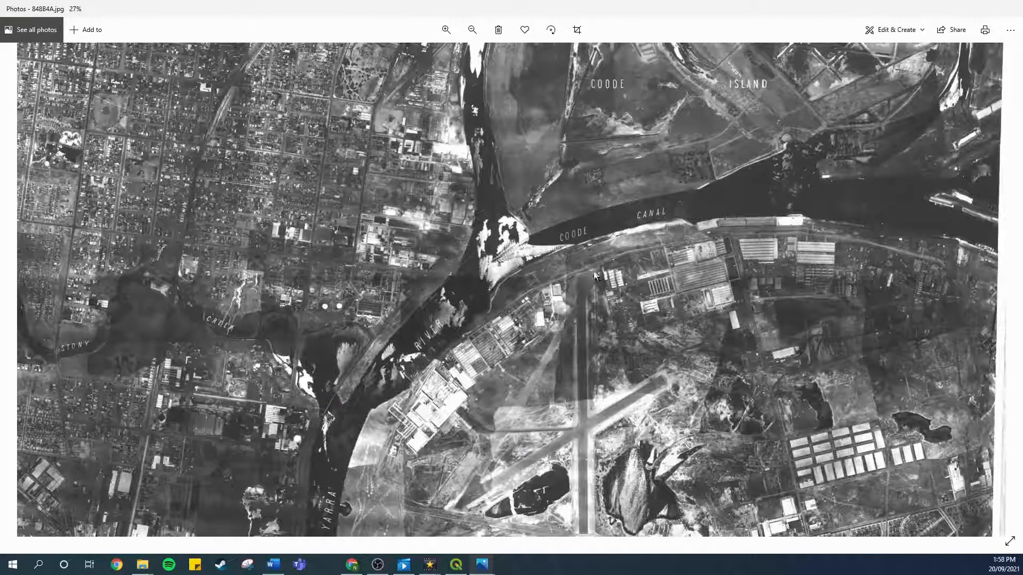
scroll(926, 225, up, 4)
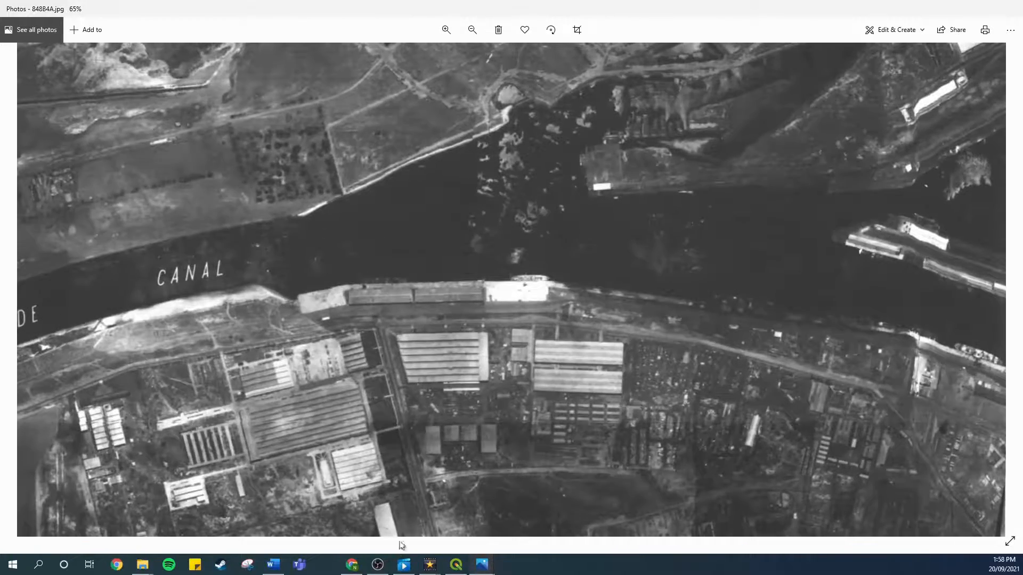
Switch to QGIS and find the wharf point east of the river bridge on the satellite basemap for comparison with the photo-map.
click(456, 564)
scroll(690, 332, down, 3)
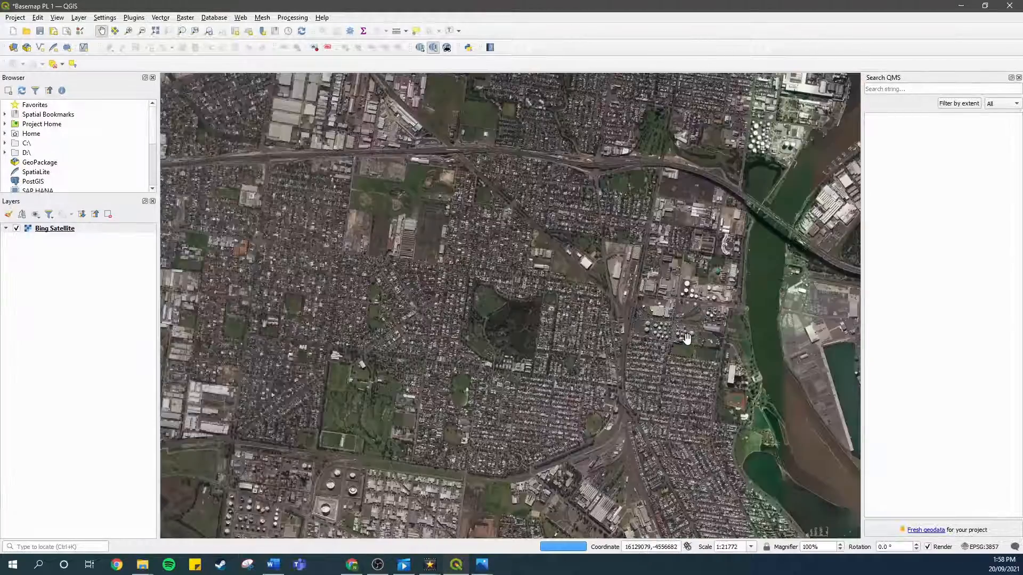
drag(586, 262, 162, 377)
drag(398, 306, 552, 410)
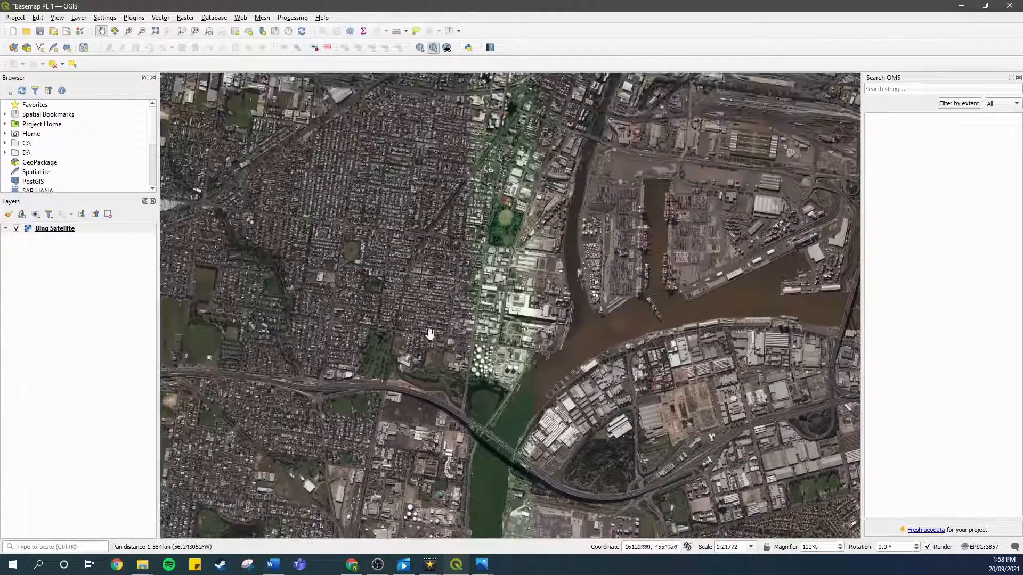
drag(675, 335, 559, 302)
drag(758, 293, 648, 287)
scroll(648, 287, up, 3)
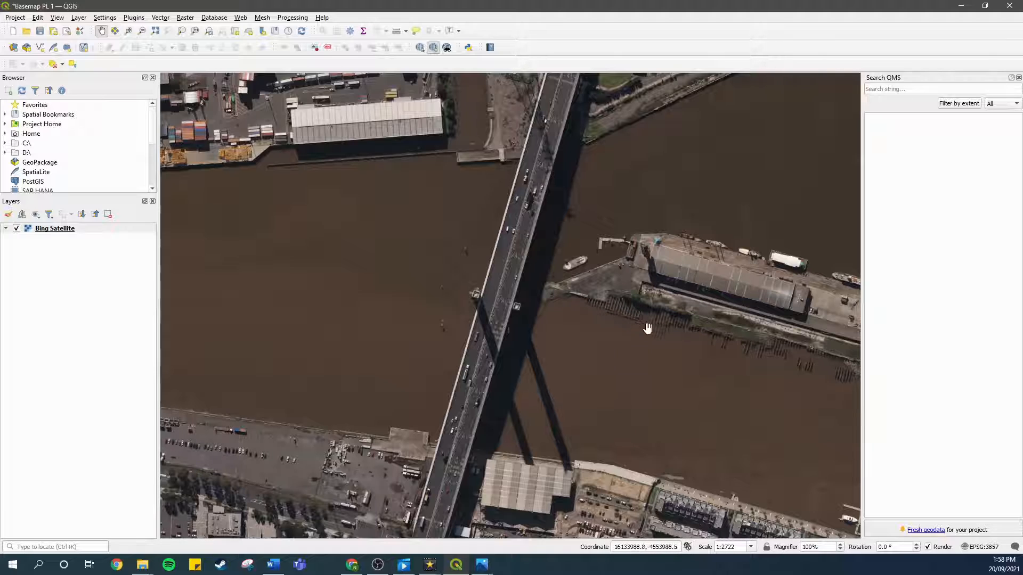
scroll(650, 328, down, 2)
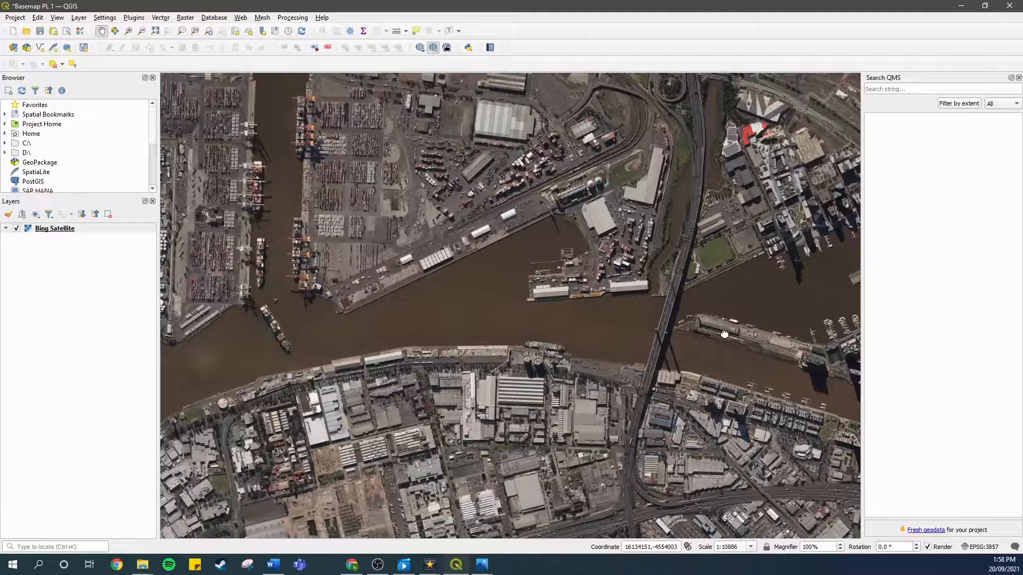
scroll(740, 346, down, 1)
drag(501, 408, 457, 261)
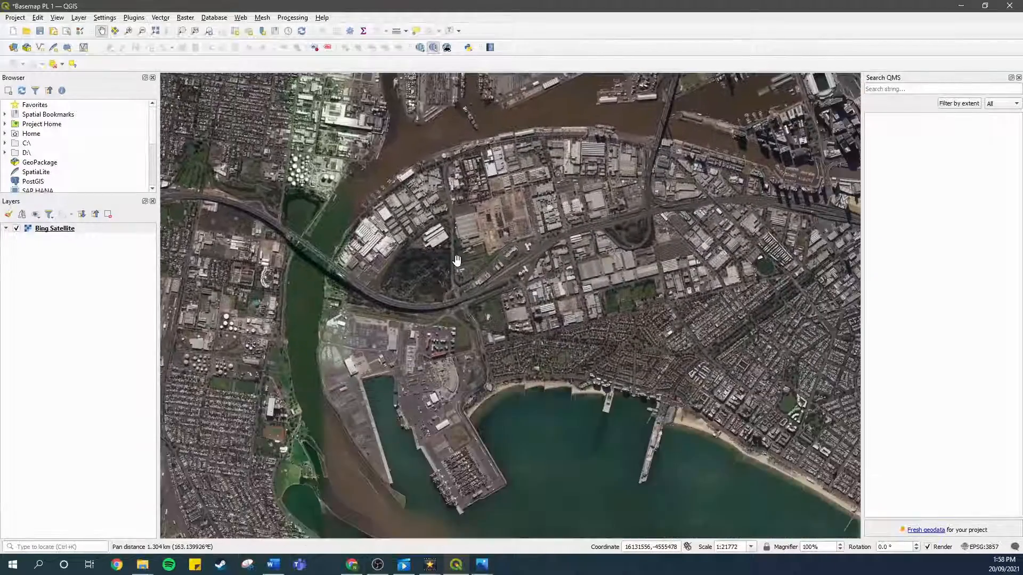
scroll(457, 261, down, 1)
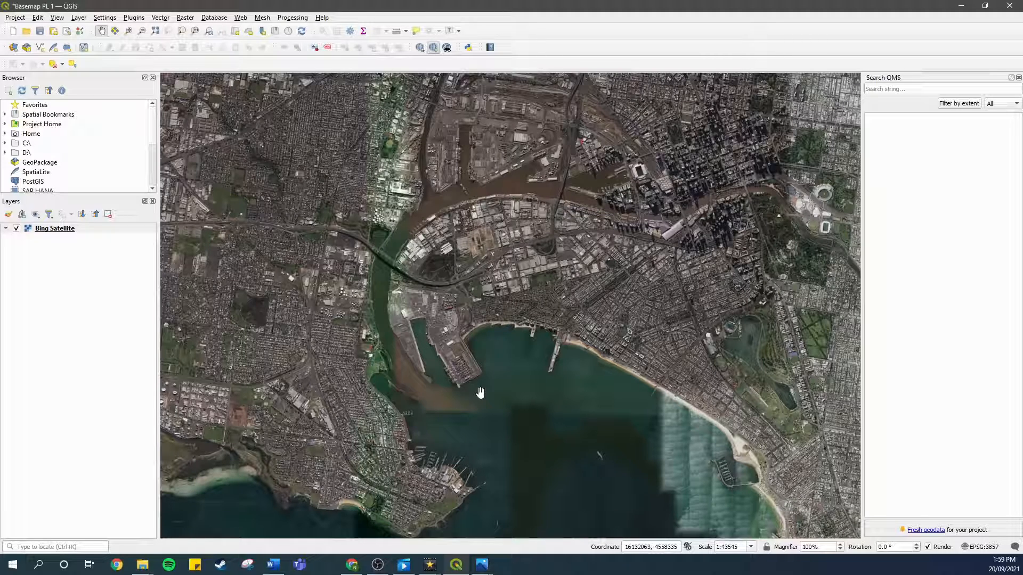
click(380, 566)
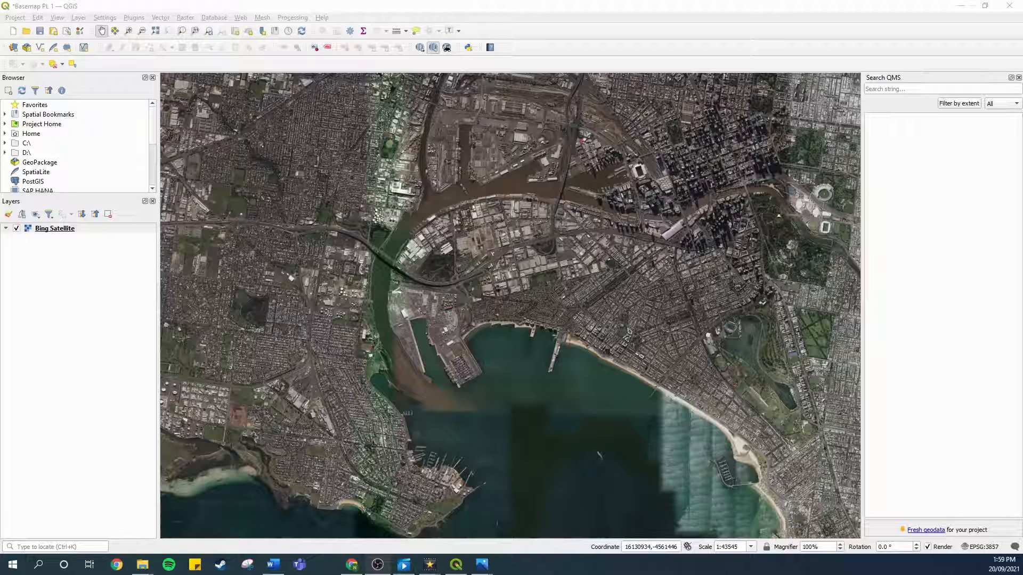
Install the Freehand raster georeferencer plugin, found among all plugins with the search term georeferencer, and close the plugin manager.
click(117, 4)
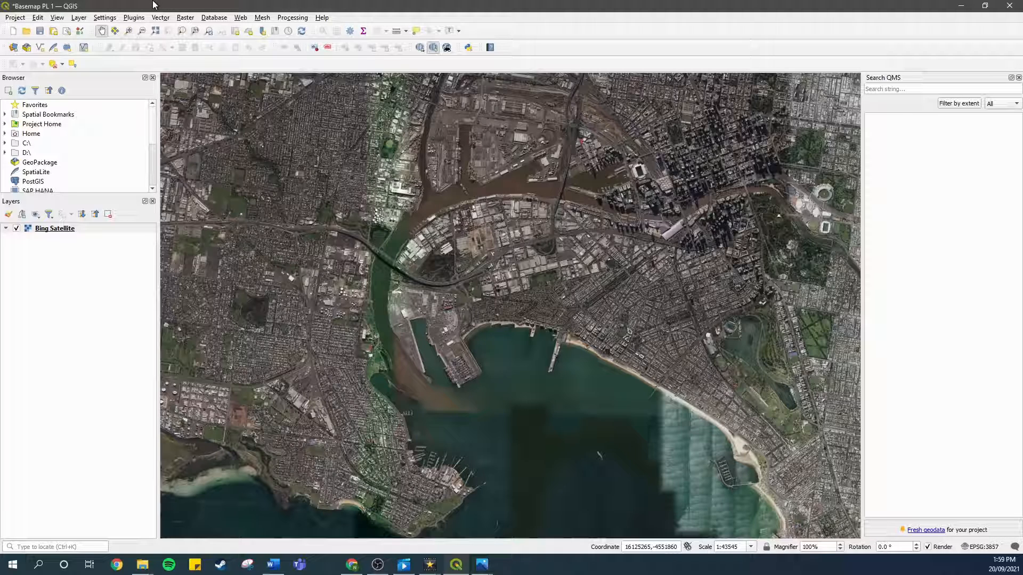
click(136, 17)
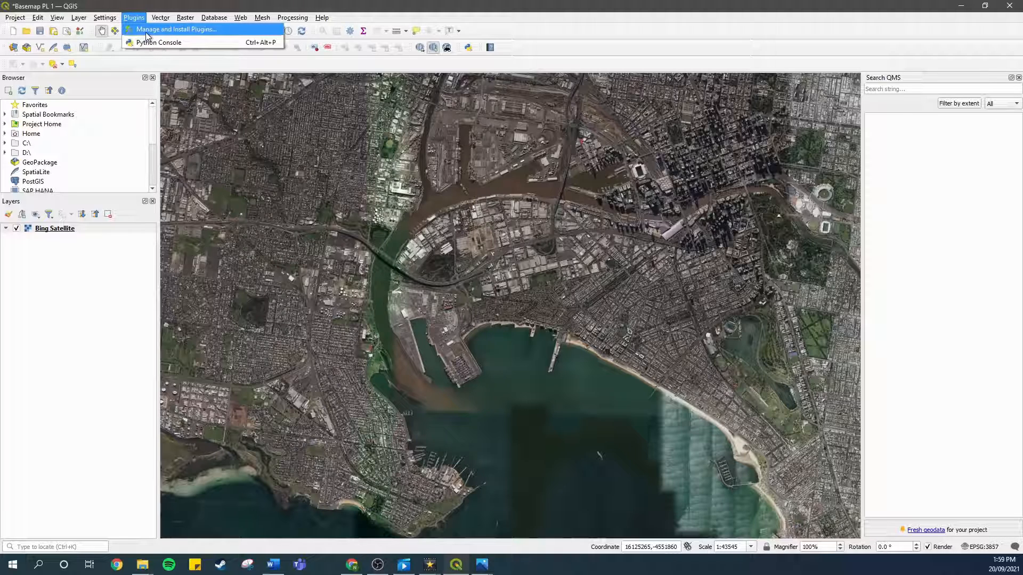
click(174, 36)
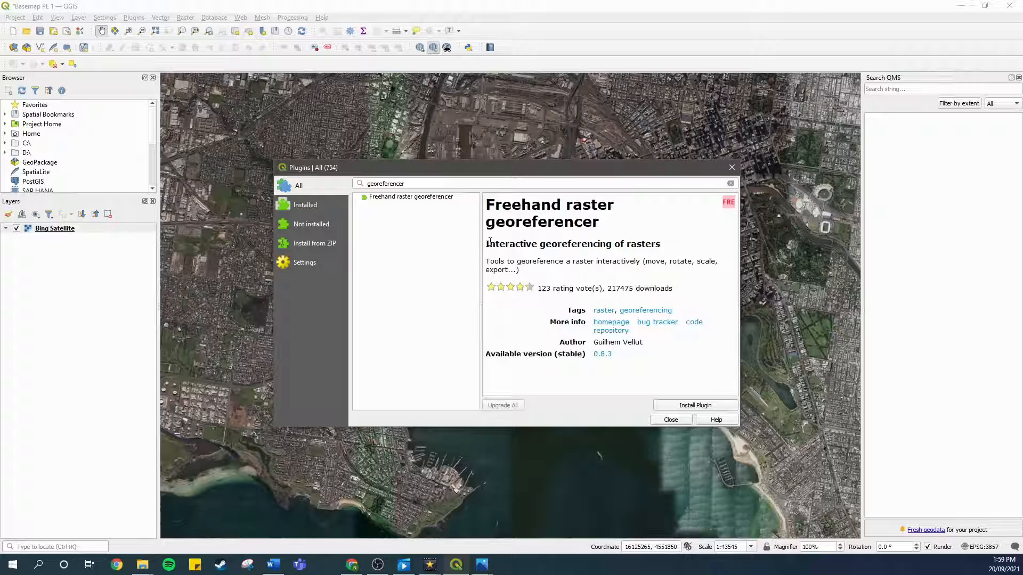
click(385, 198)
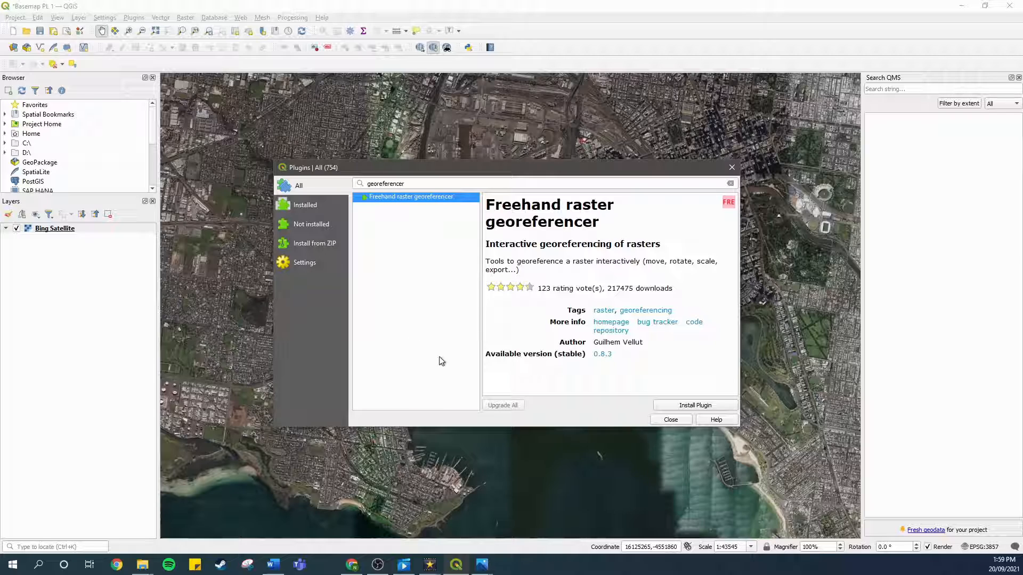
click(693, 406)
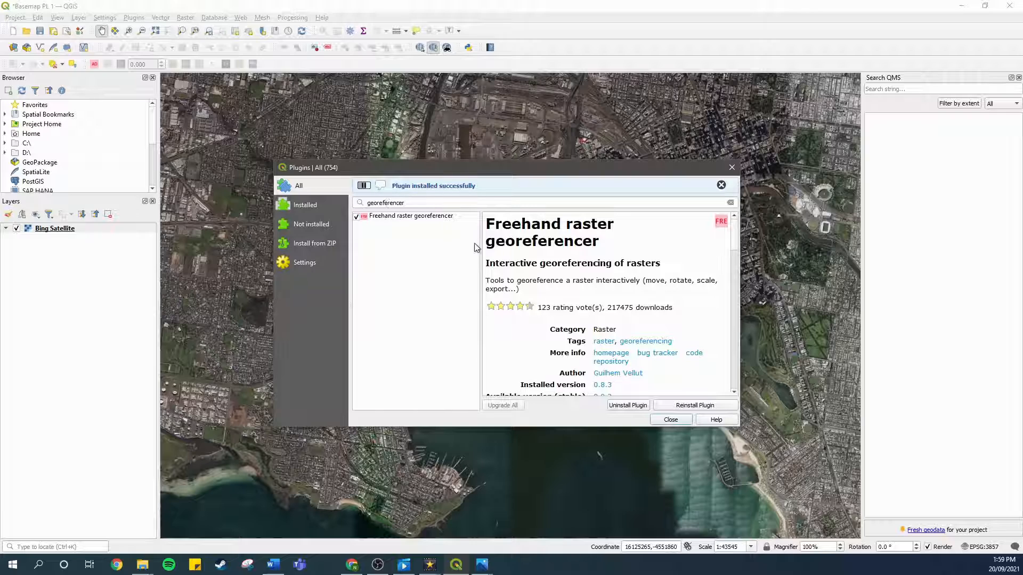
click(661, 420)
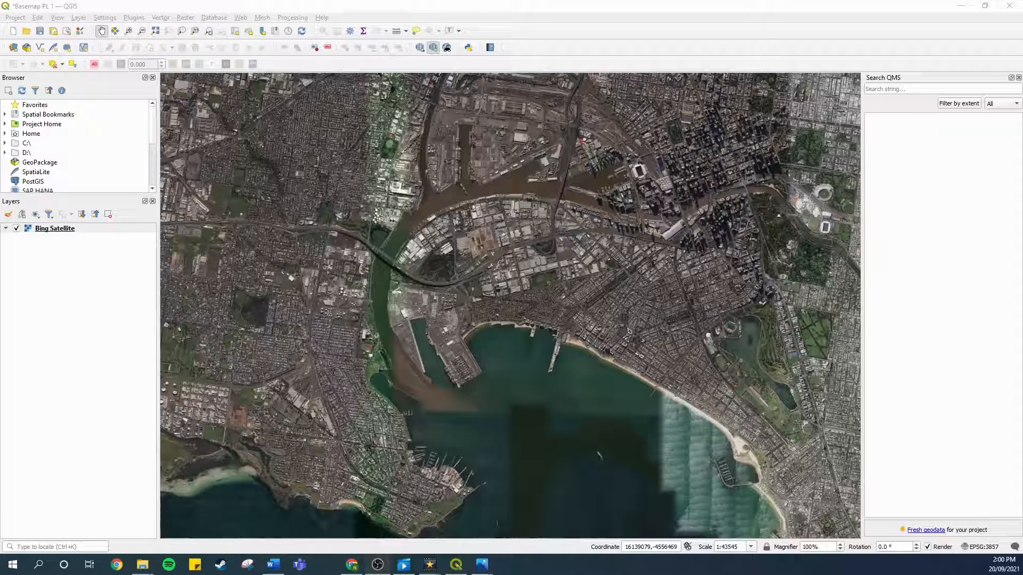
Open the raster Georeferencer and move its window so that it sits fully accessible over the map.
click(596, 7)
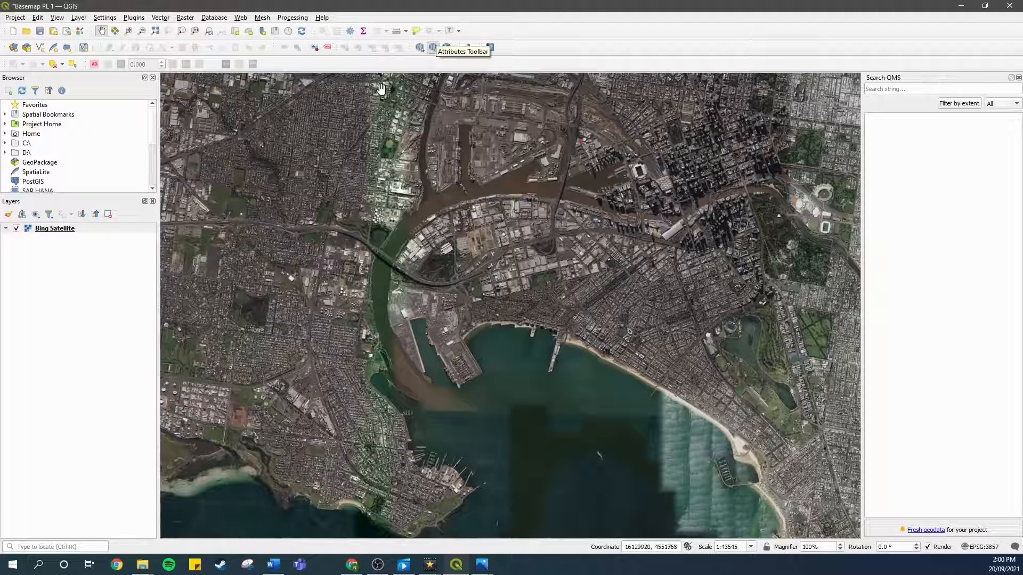
click(160, 17)
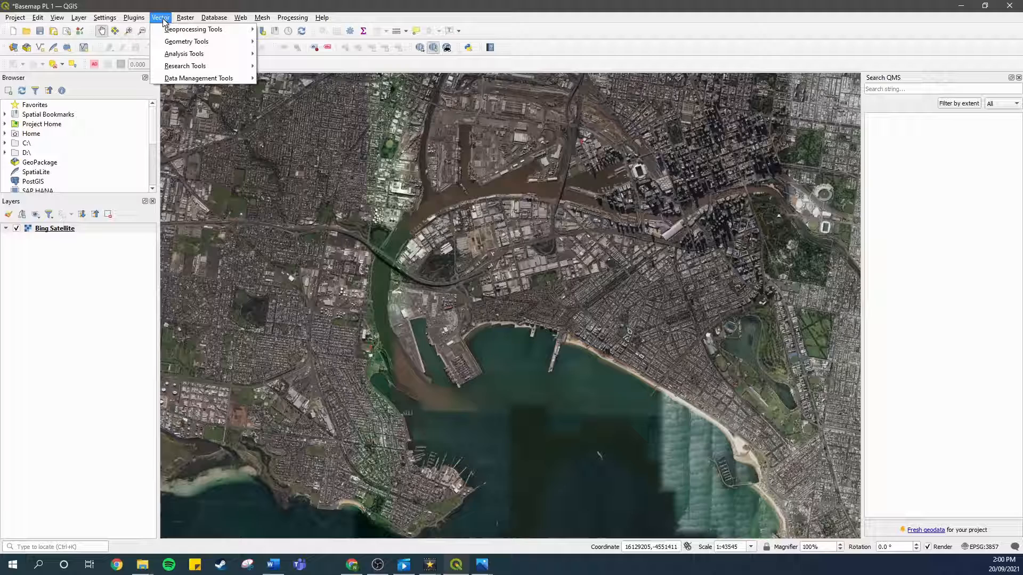
mouse_move(189, 21)
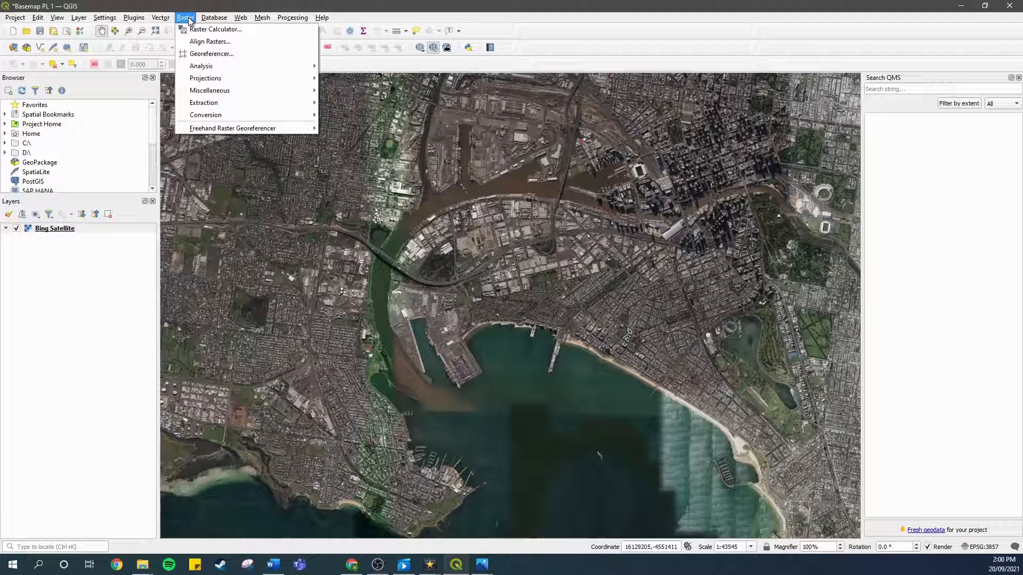
click(349, 8)
click(182, 21)
click(209, 53)
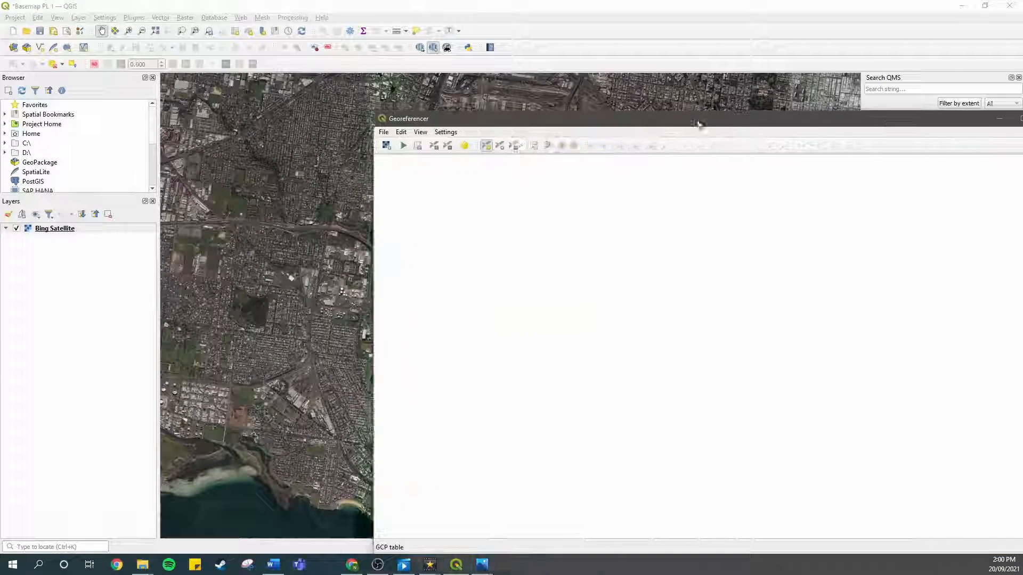
drag(699, 123, 415, 60)
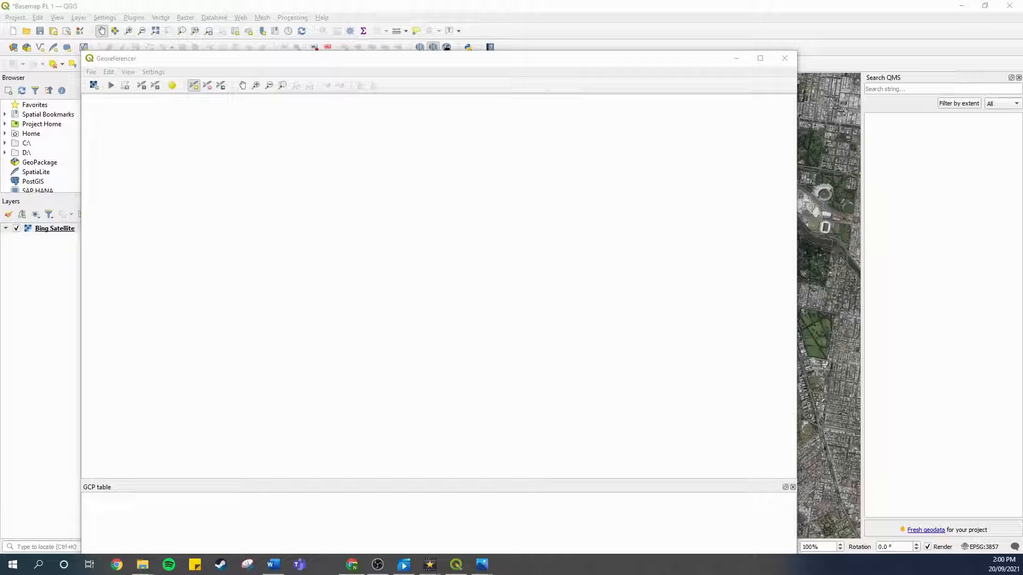
Load the photo-map 848B4A from the AT2 folder into the Georeferencer.
click(94, 85)
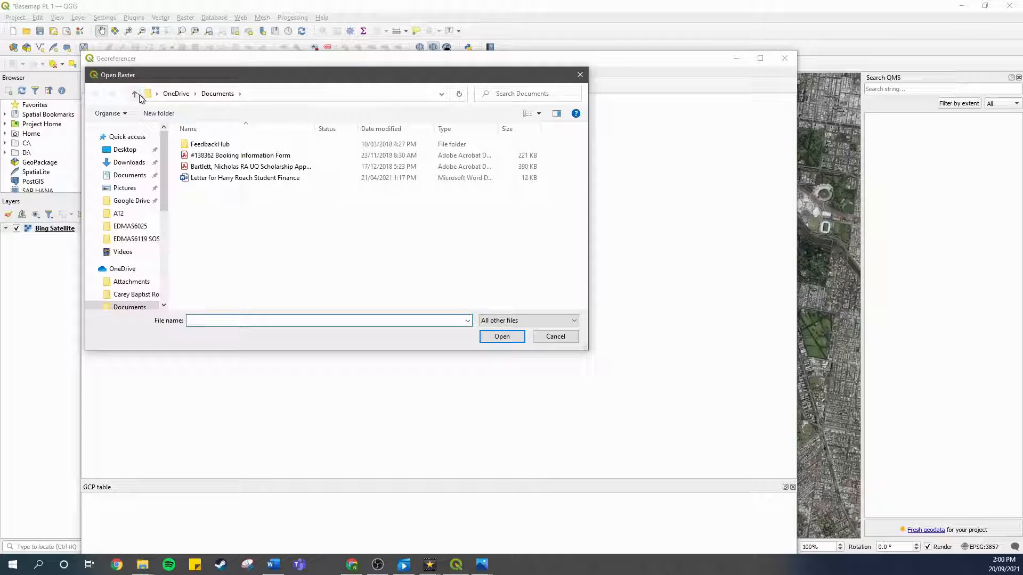
click(119, 213)
click(205, 157)
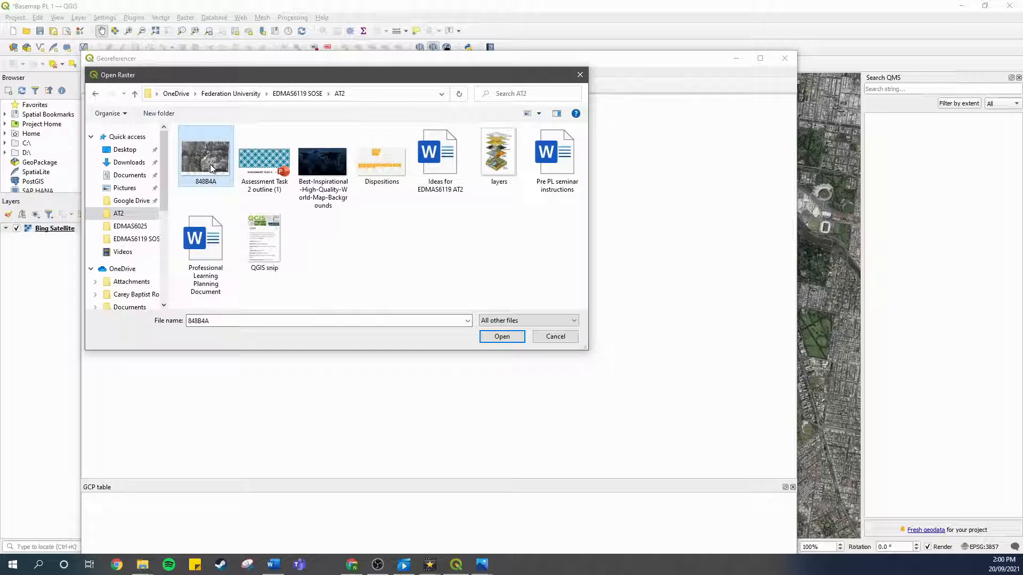
click(501, 336)
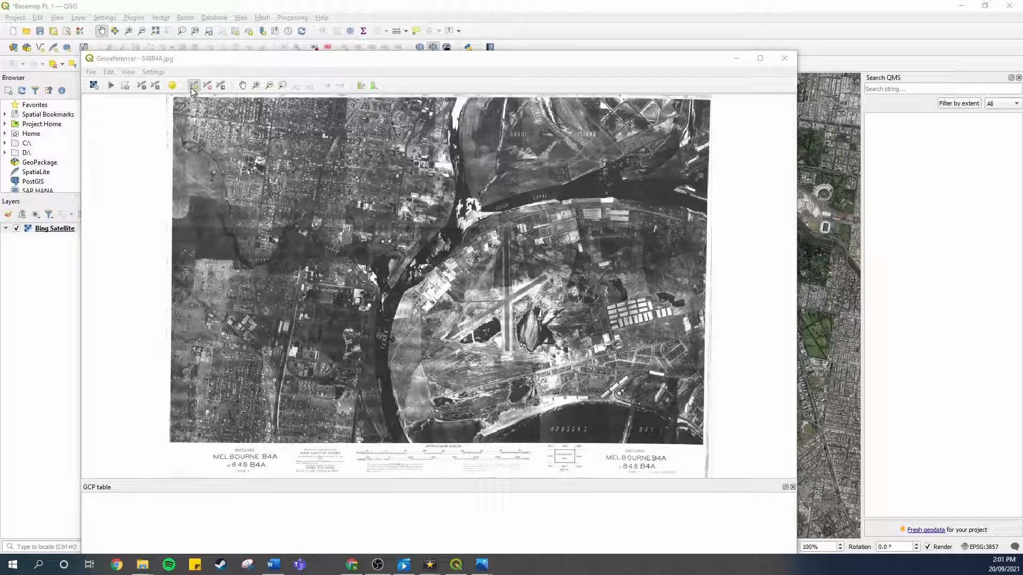
Add a control point on the small building on the Hobsons Bay pier, taking its coordinates from the matching pier building on the satellite canvas.
click(192, 70)
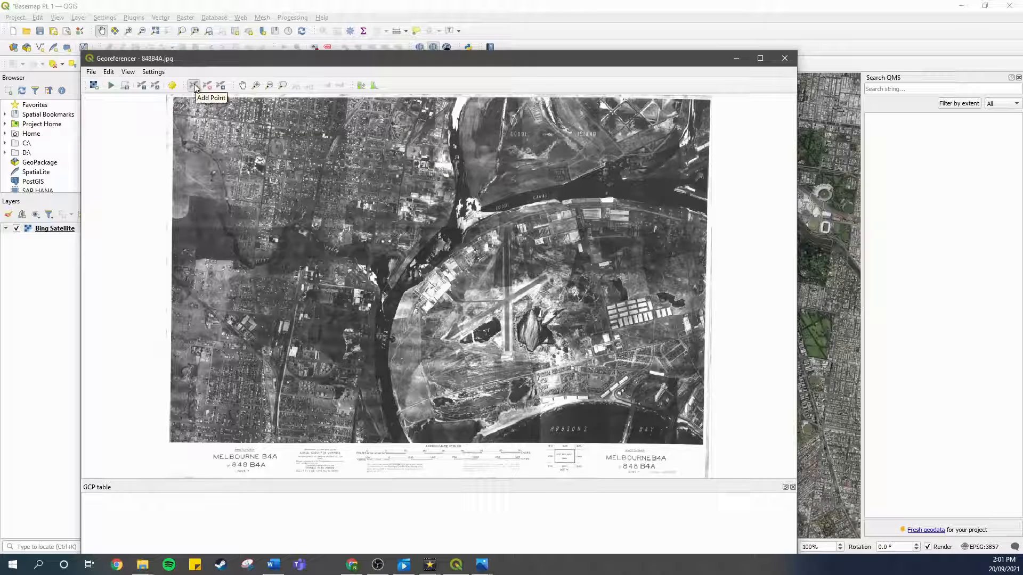
click(194, 86)
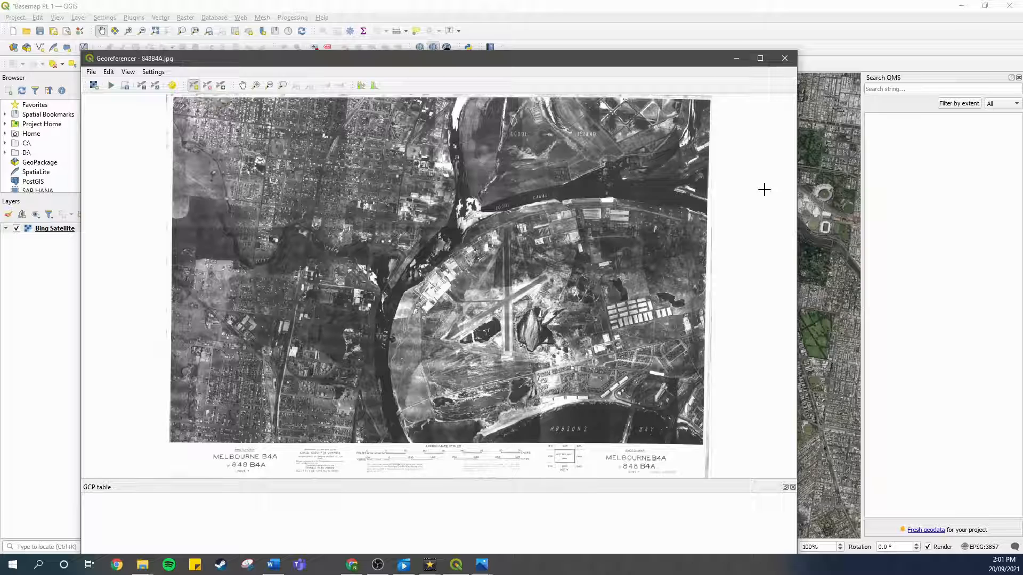
scroll(654, 427, up, 3)
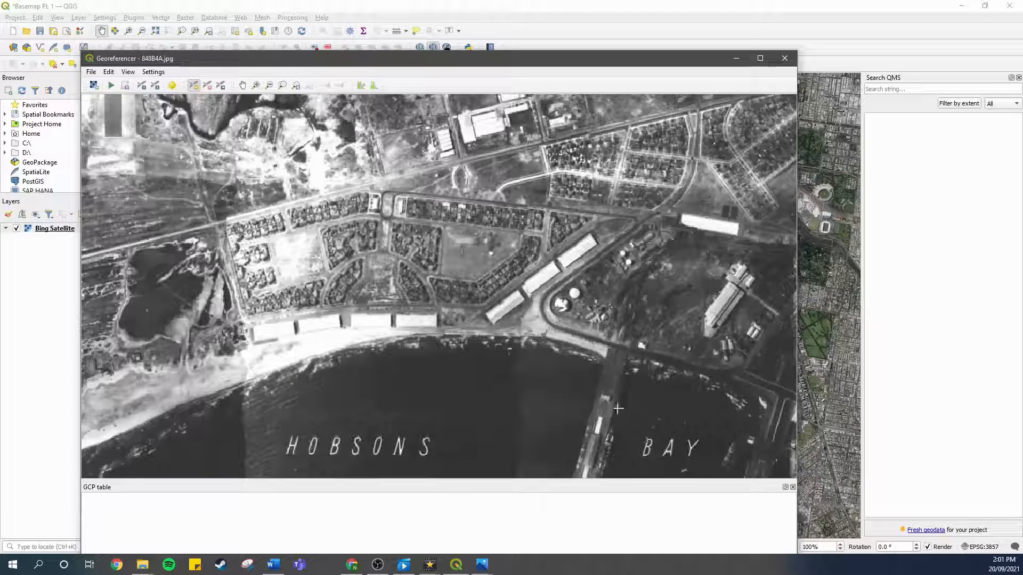
scroll(629, 410, up, 3)
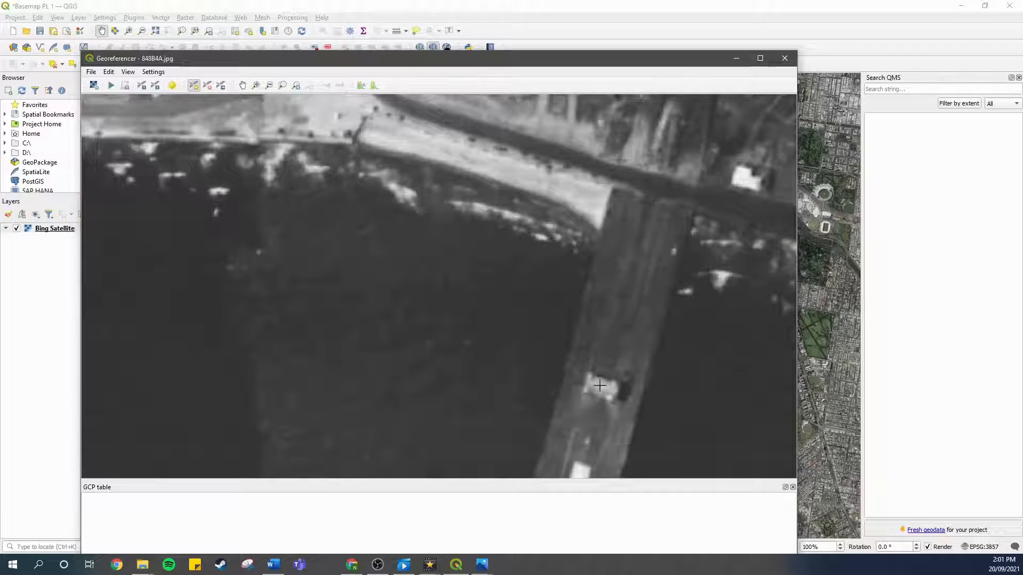
click(600, 385)
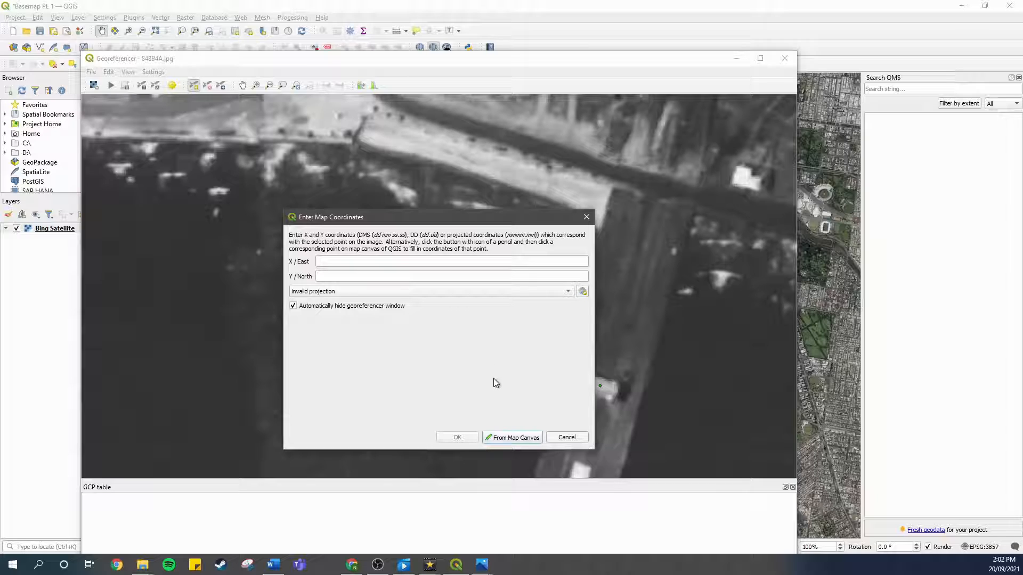
click(510, 438)
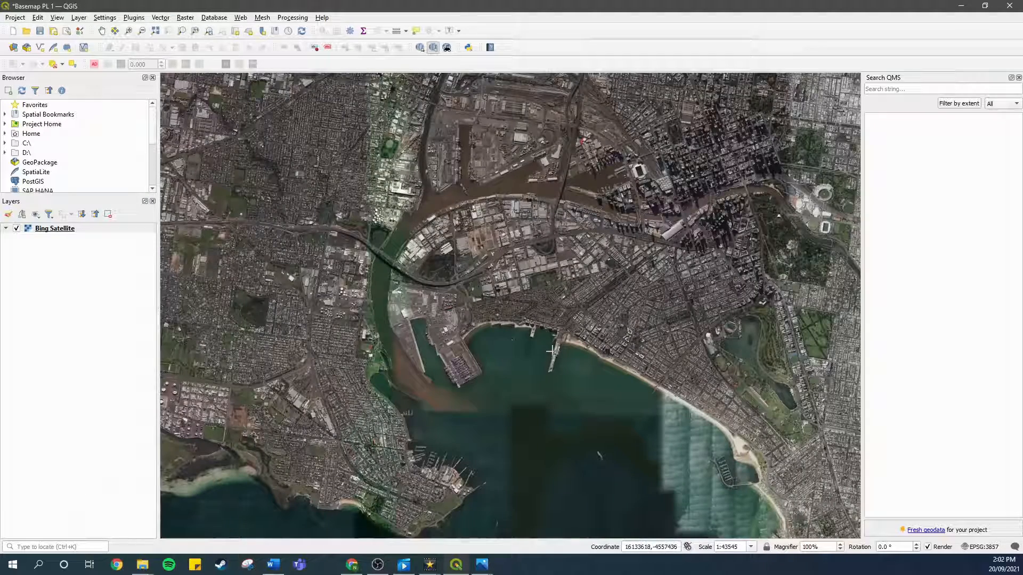
scroll(556, 350, up, 4)
scroll(585, 236, up, 2)
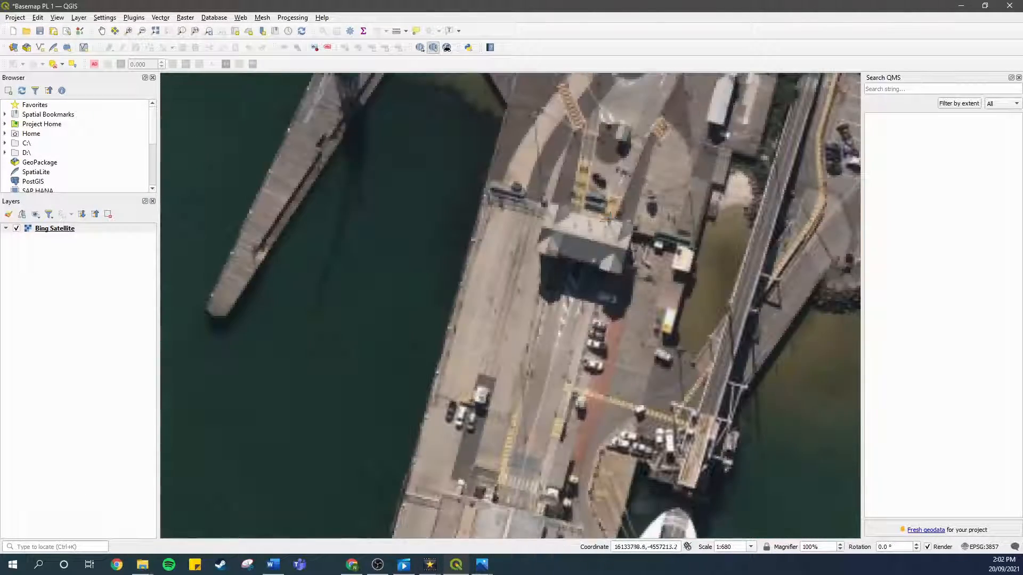
click(589, 236)
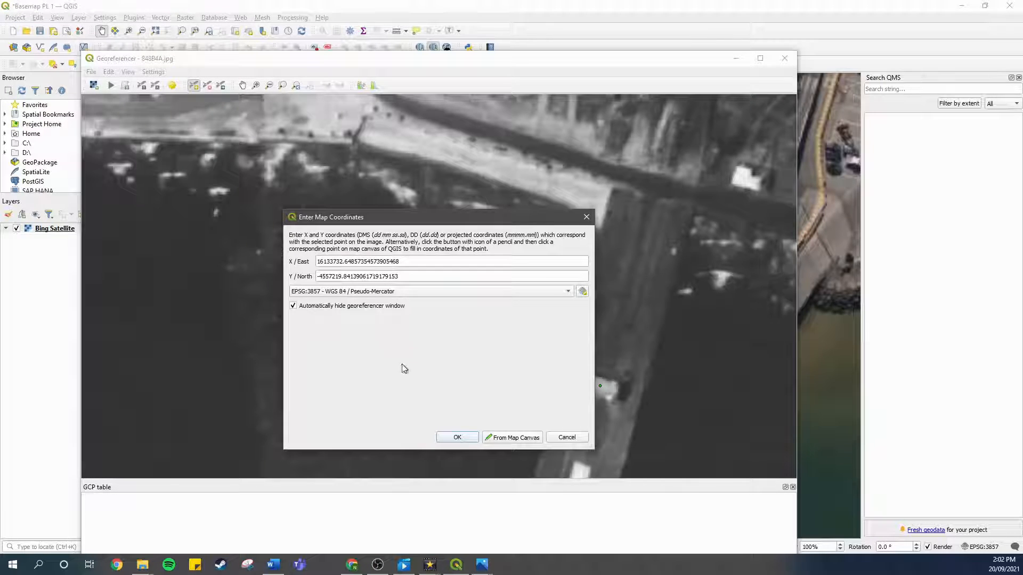
click(457, 437)
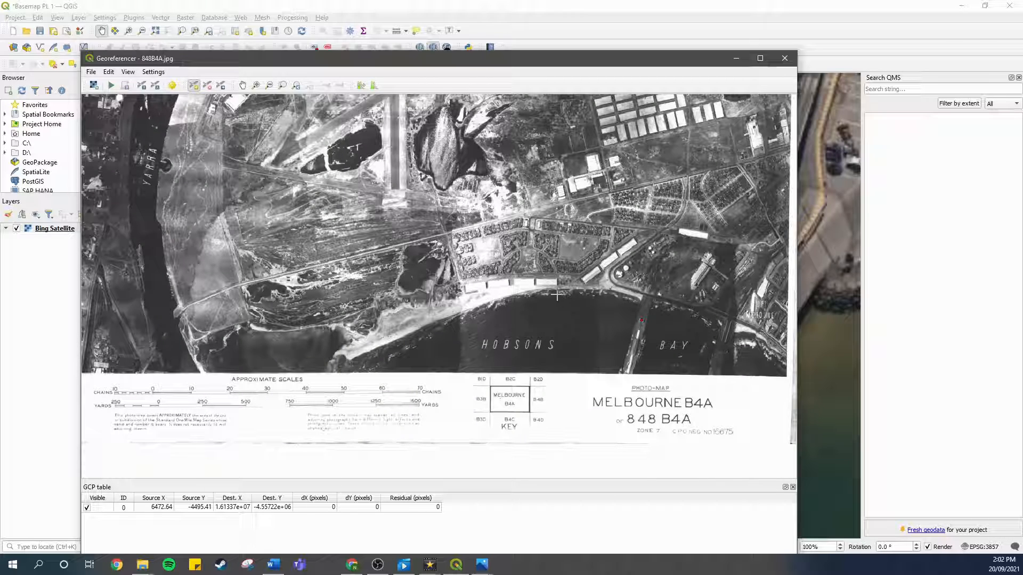
Add a control point on the north-western storage tank west of the Yarra, matched to the same tank on the satellite canvas.
scroll(494, 274, down, 1)
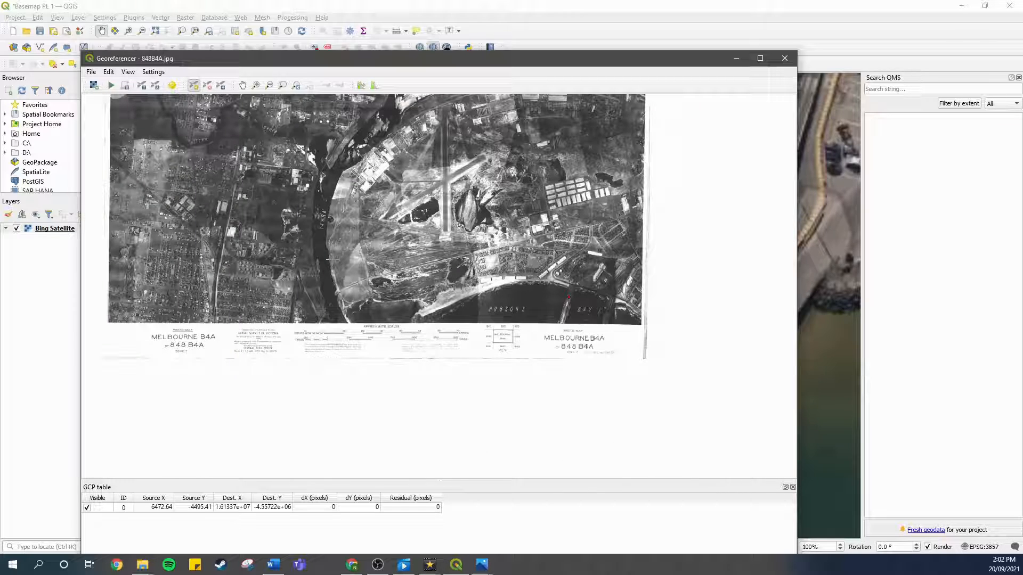
scroll(234, 268, up, 3)
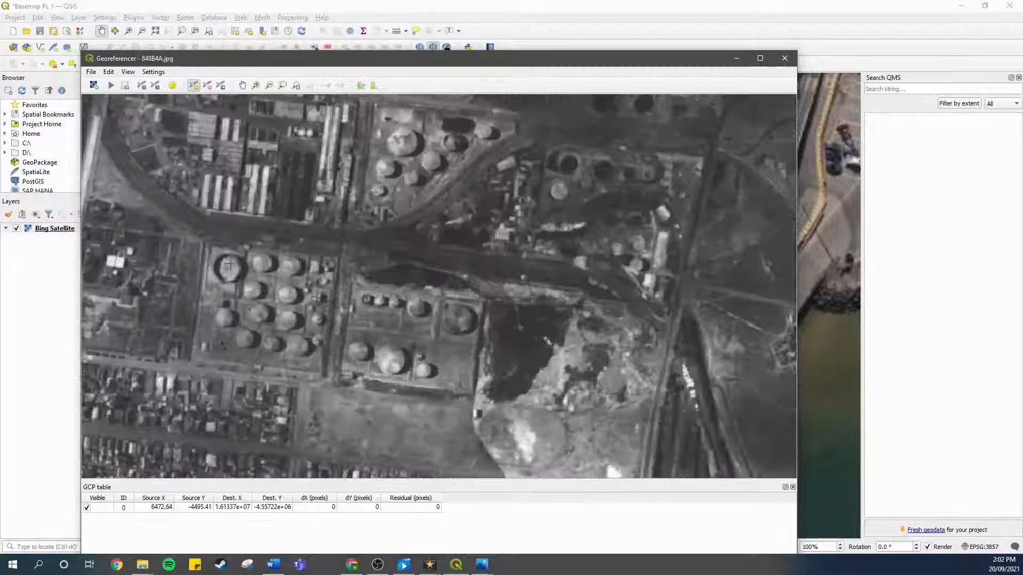
scroll(234, 268, up, 1)
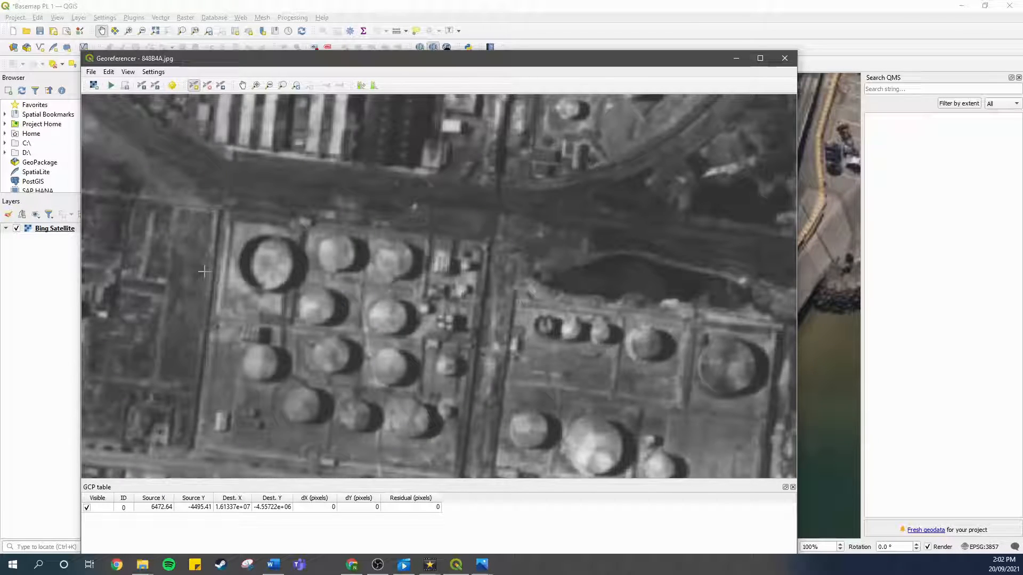
click(266, 266)
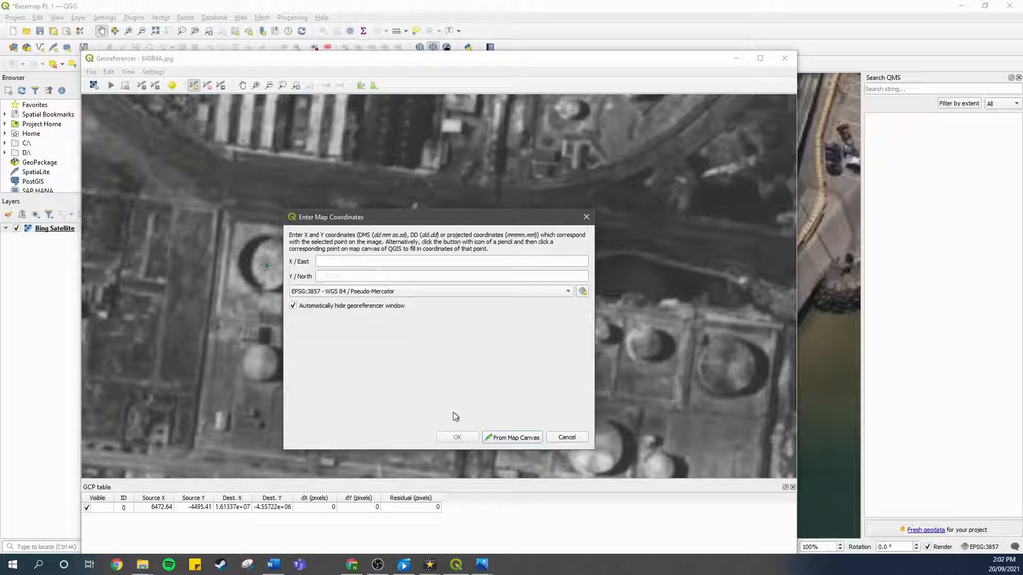
click(509, 438)
scroll(511, 336, down, 3)
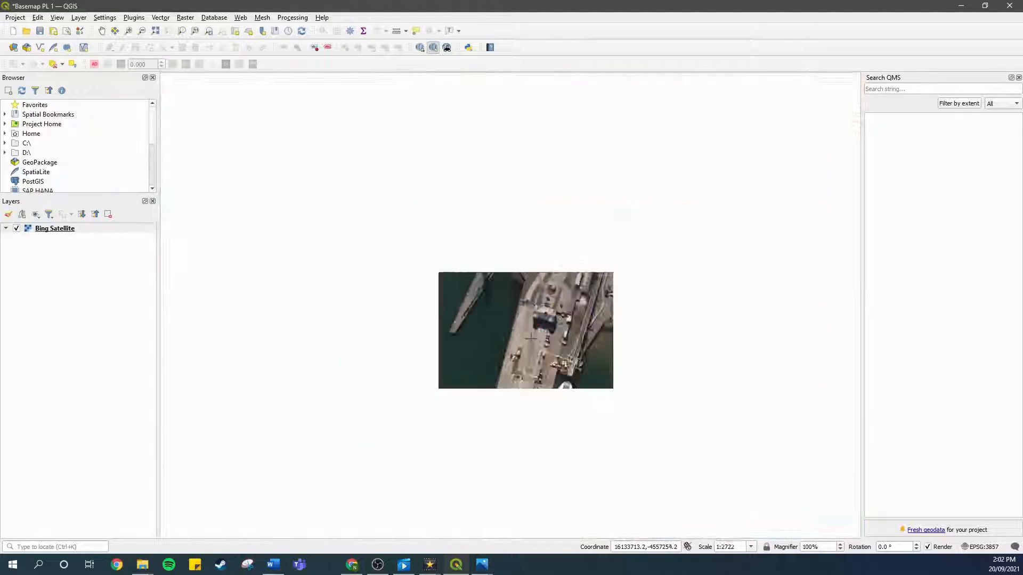
scroll(658, 318, down, 2)
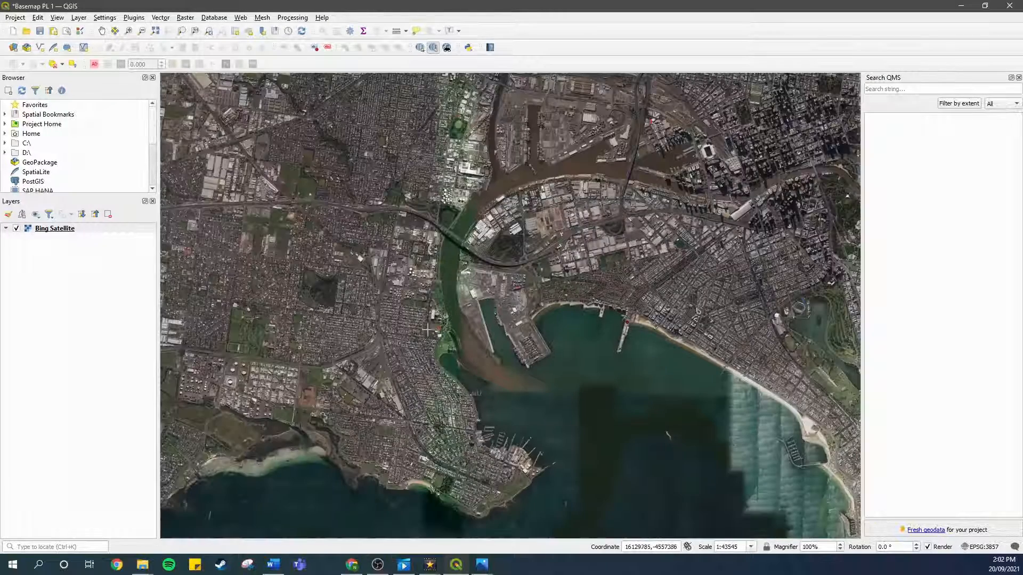
scroll(402, 292, up, 5)
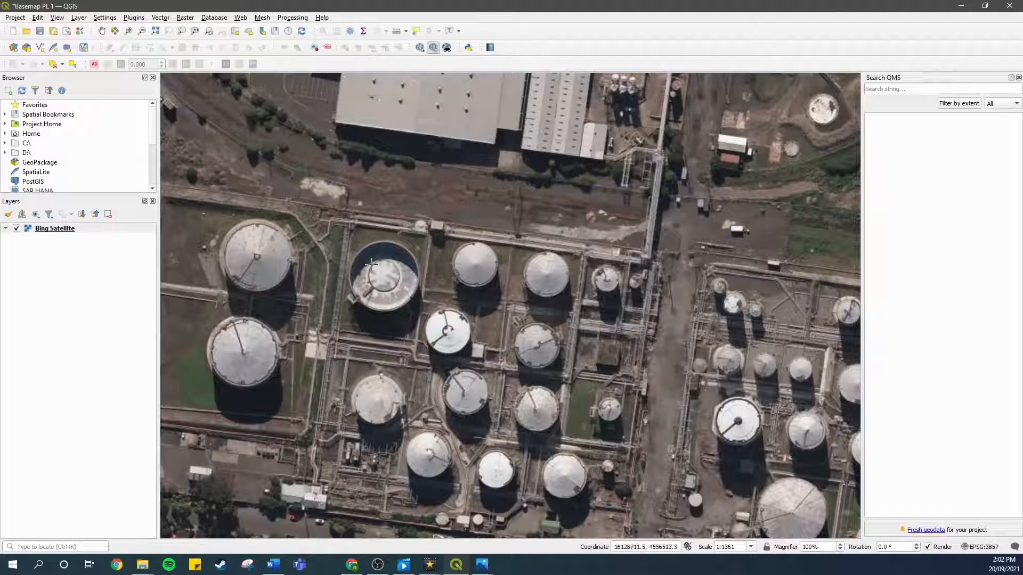
click(384, 275)
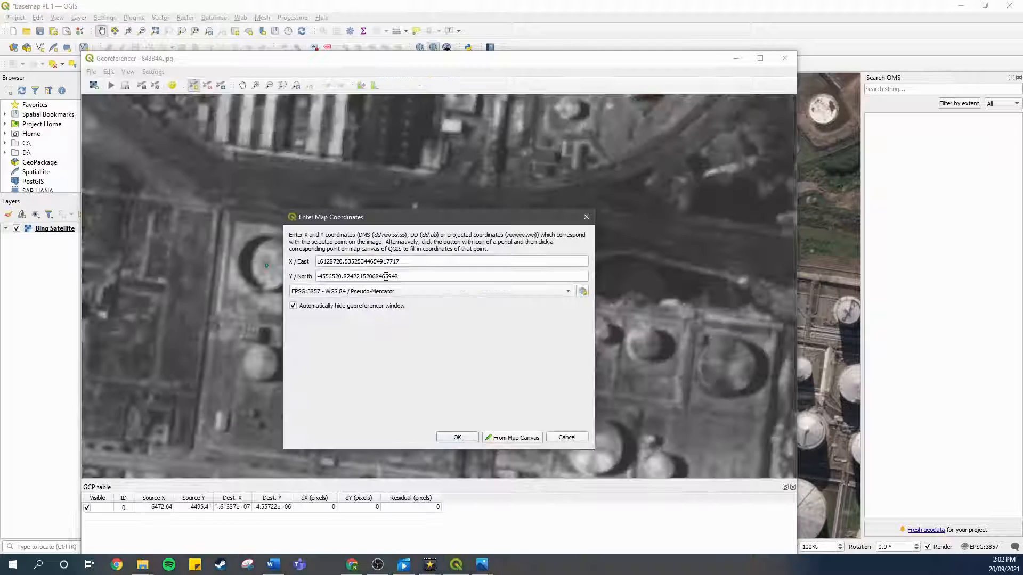
click(458, 435)
Place a control point at the centre of the north-western sports oval on the photo-map and start picking its coordinates from the map canvas.
scroll(546, 408, down, 5)
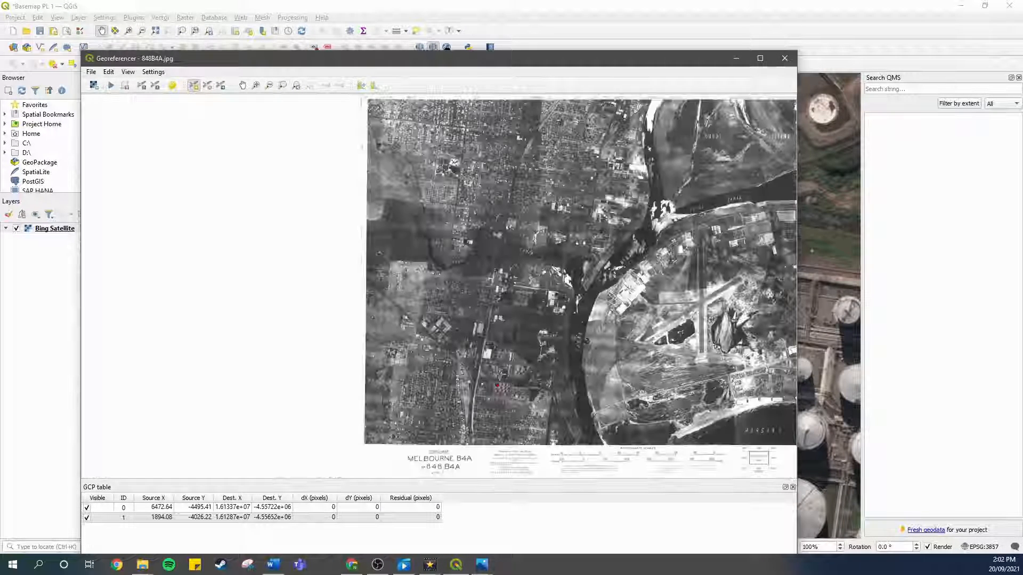
scroll(453, 381, down, 1)
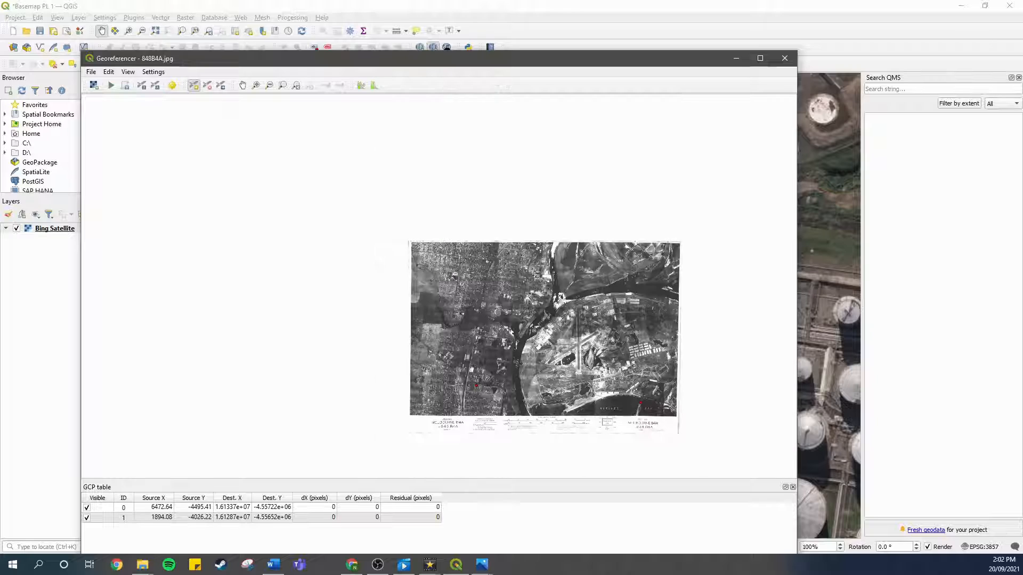
scroll(485, 261, up, 1)
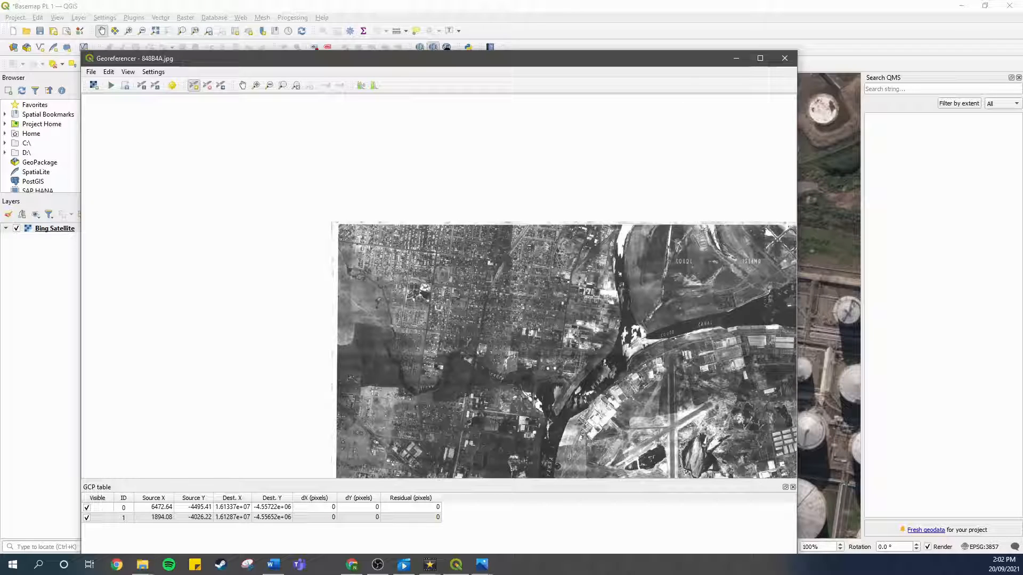
scroll(432, 218, up, 4)
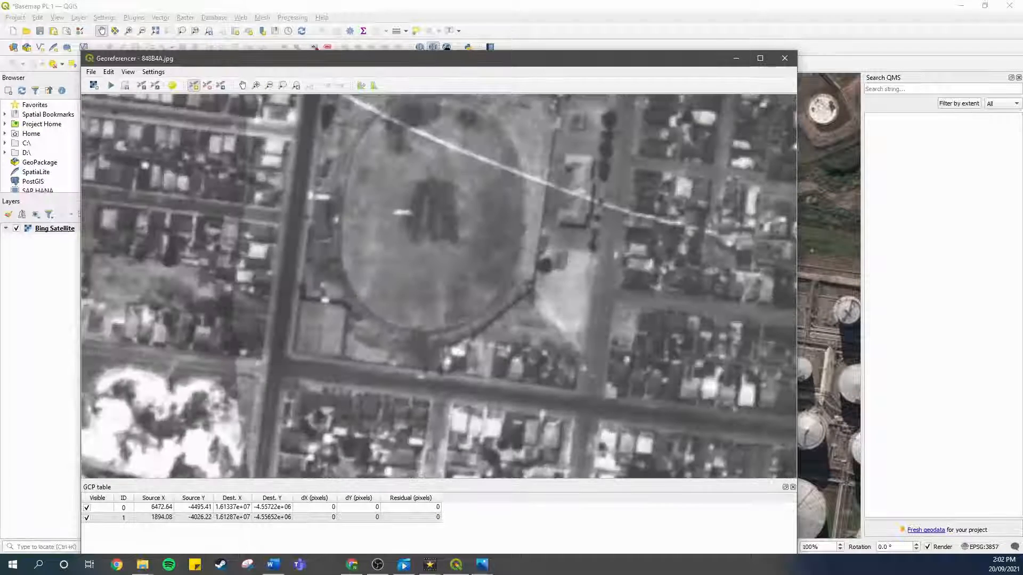
click(432, 216)
click(519, 435)
Match the control point to the centre of the same oval on the satellite canvas and accept the picked coordinates.
scroll(465, 375, down, 2)
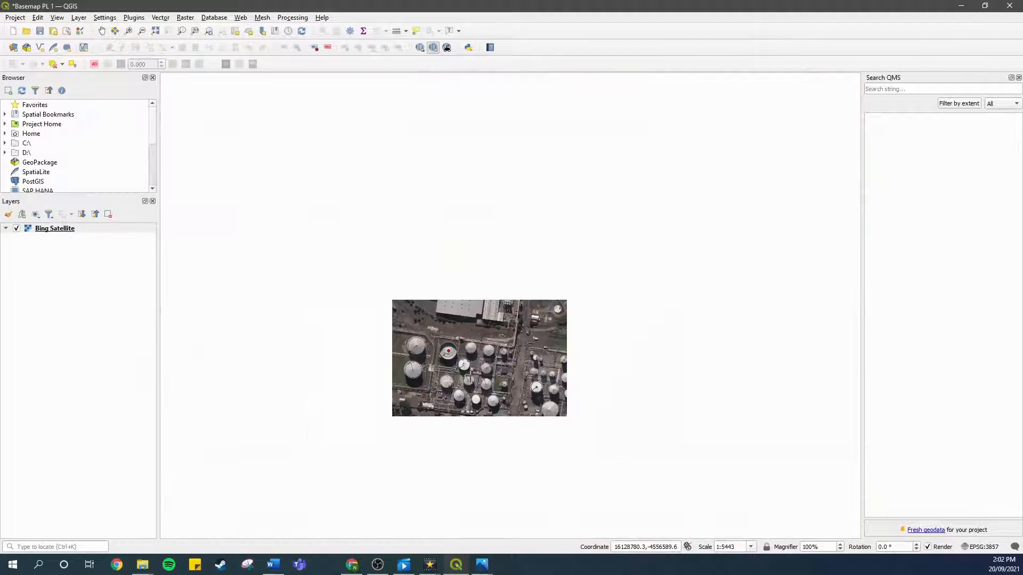
scroll(450, 337, down, 3)
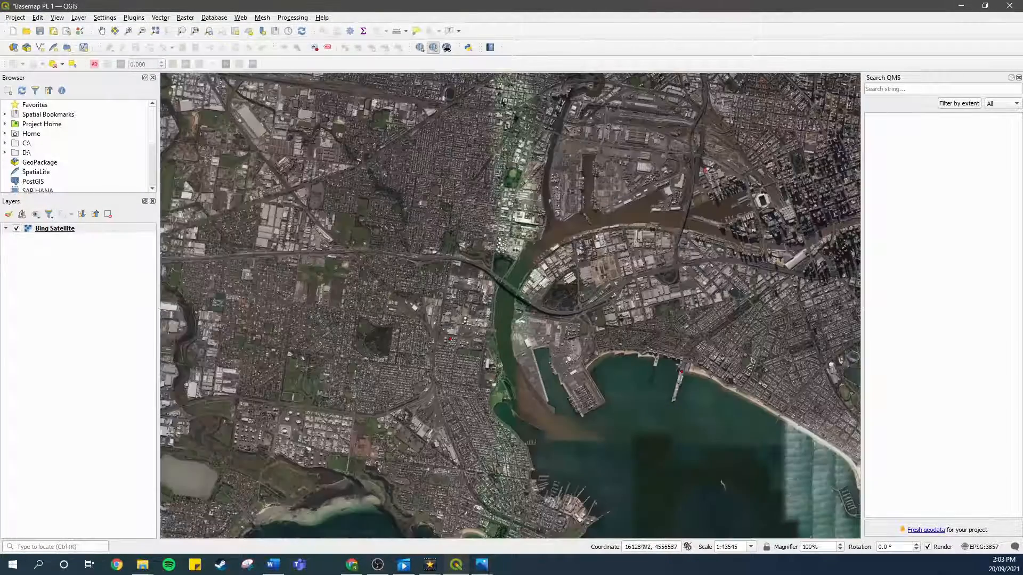
scroll(431, 193, up, 2)
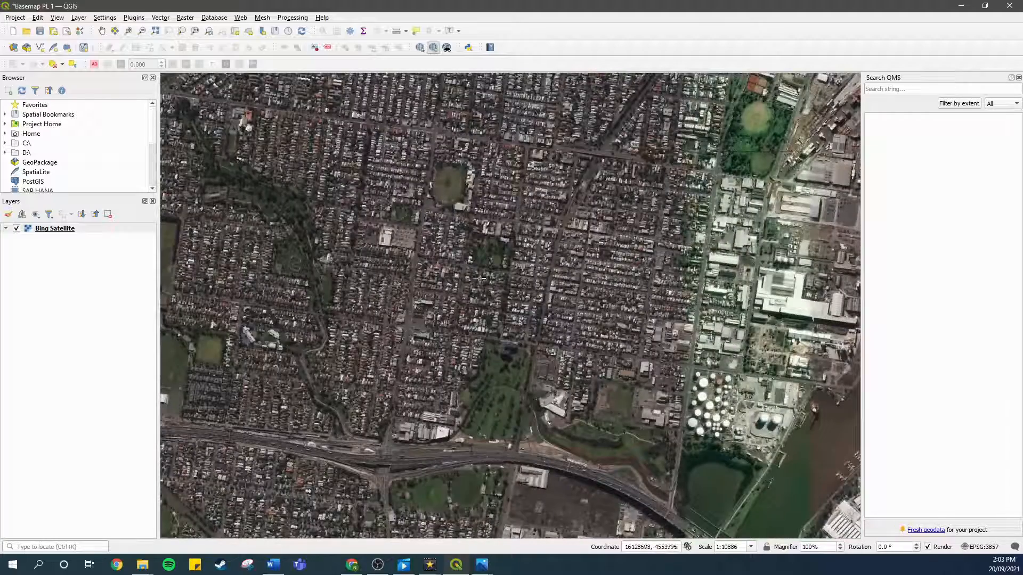
scroll(450, 186, up, 1)
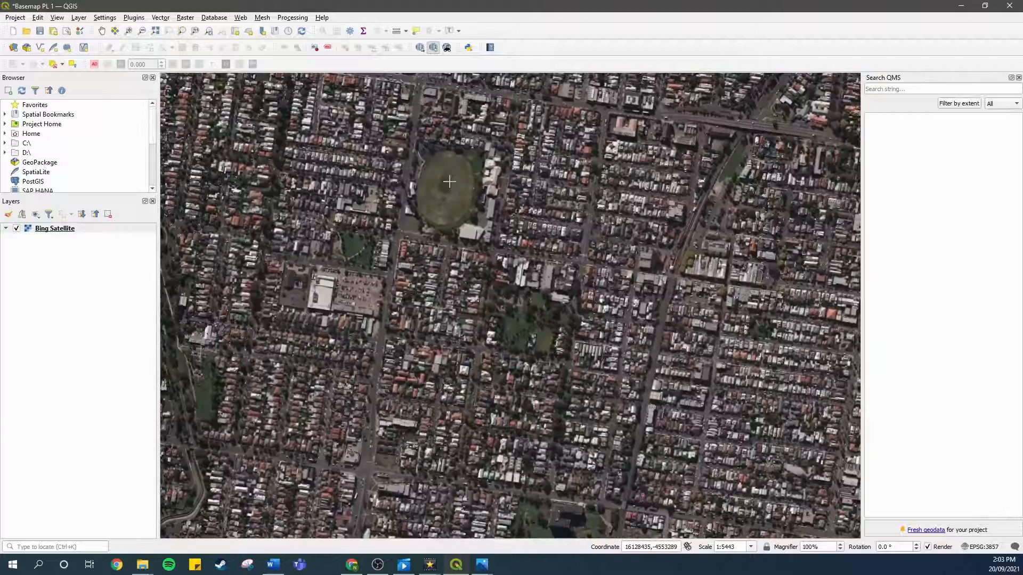
scroll(557, 296, down, 2)
scroll(557, 447, down, 1)
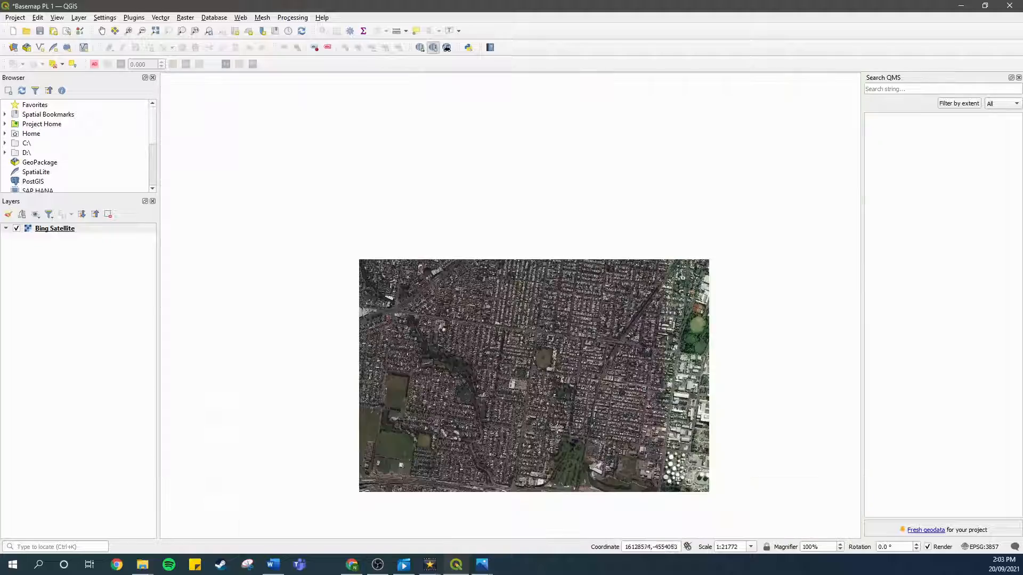
scroll(556, 506, up, 1)
scroll(450, 160, down, 1)
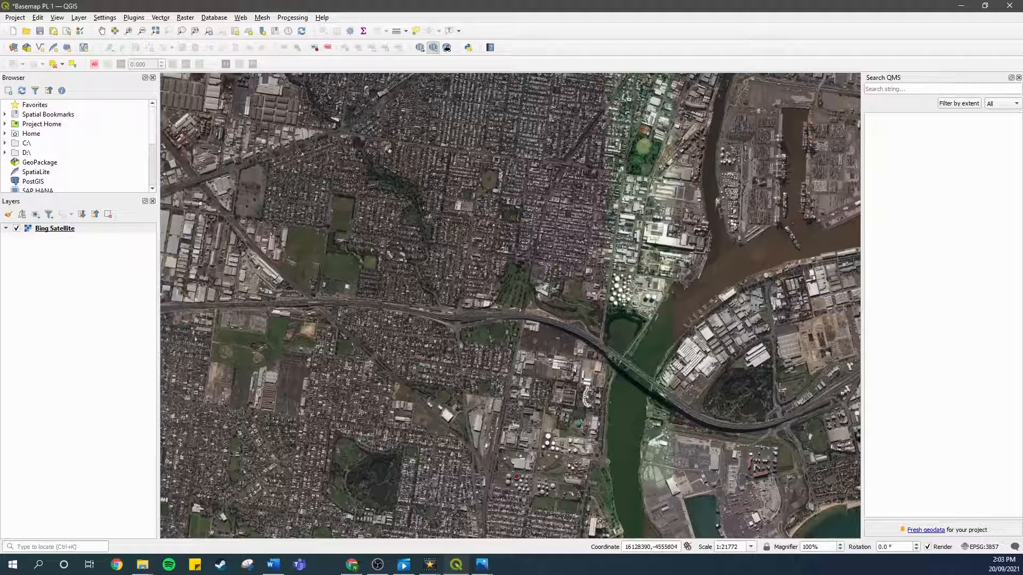
scroll(532, 282, up, 1)
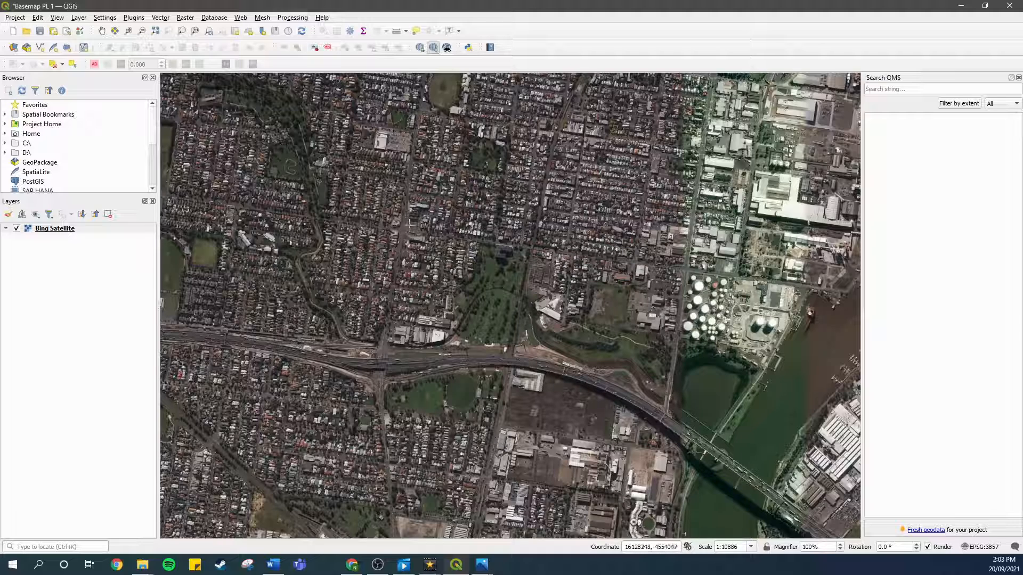
scroll(448, 83, up, 3)
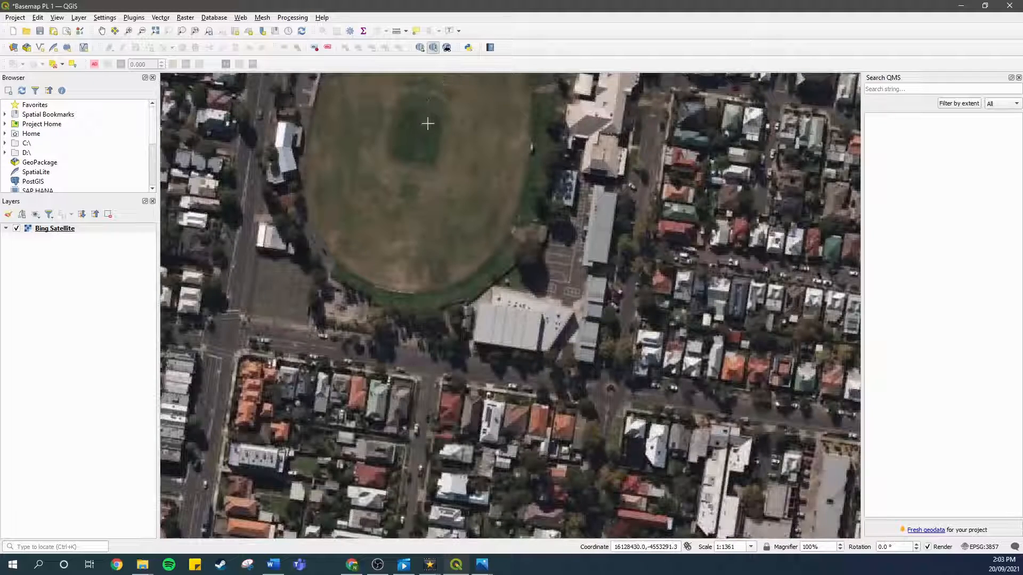
click(416, 137)
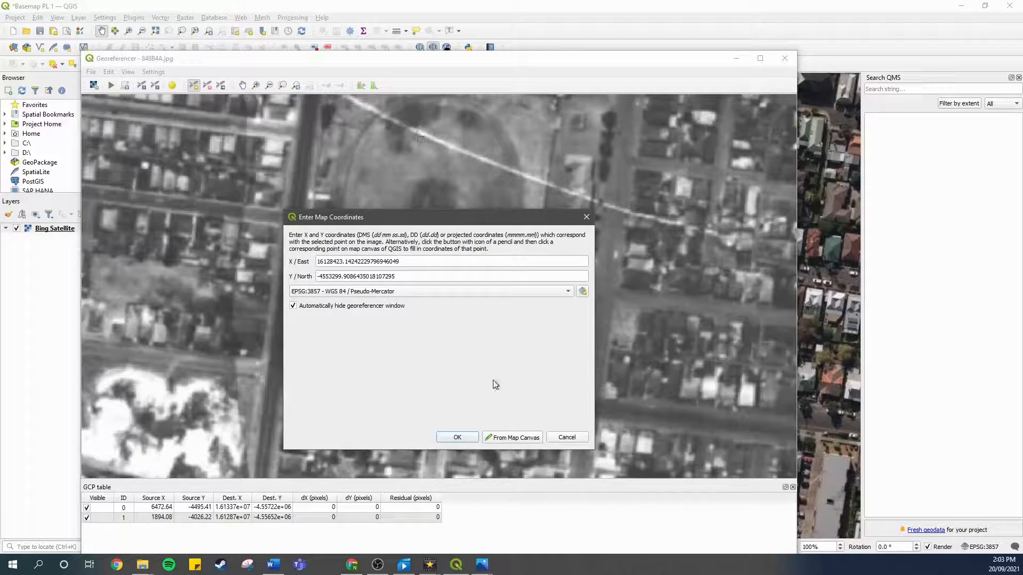
click(457, 436)
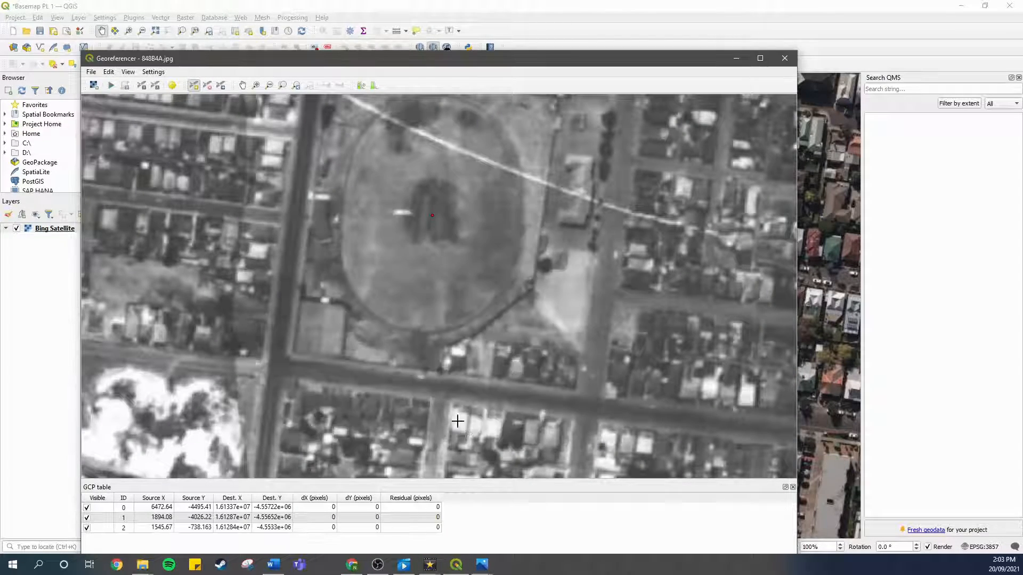
Add a control point on the western tip of the wharf in the eastern river channel, matched to the same wharf tip on the satellite canvas.
scroll(356, 255, down, 4)
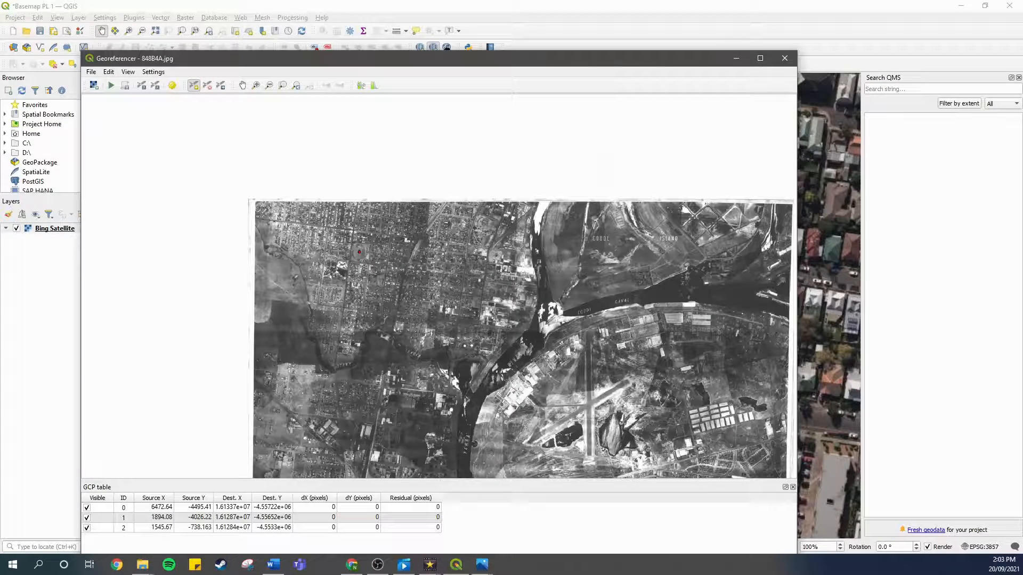
scroll(757, 301, up, 4)
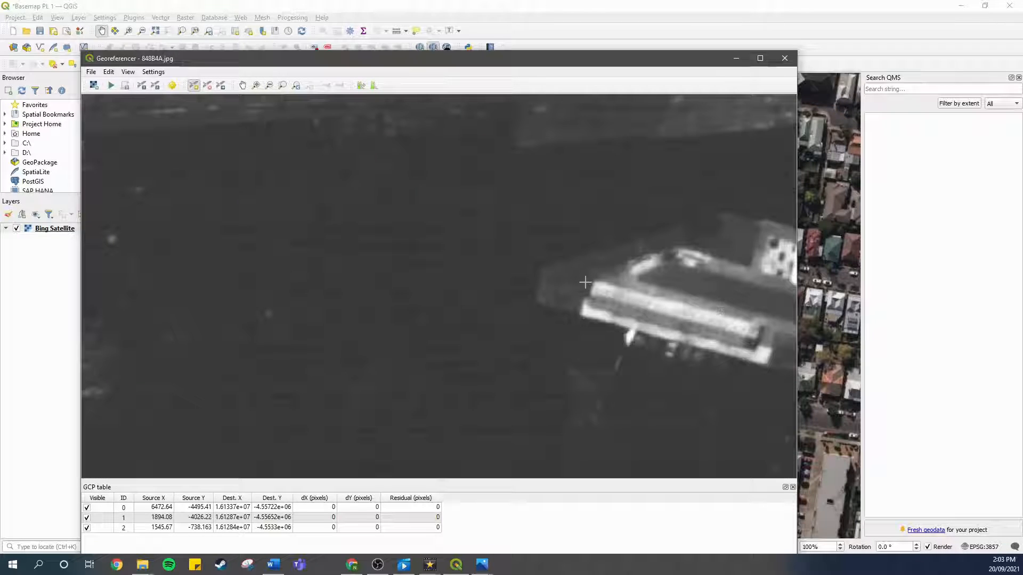
click(535, 302)
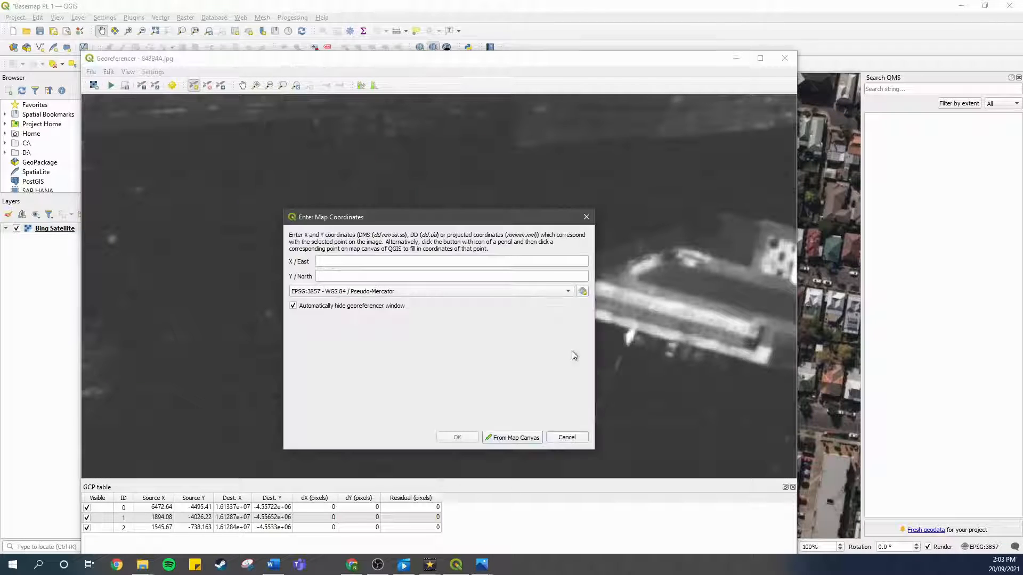
click(512, 440)
scroll(294, 229, down, 3)
scroll(298, 227, down, 2)
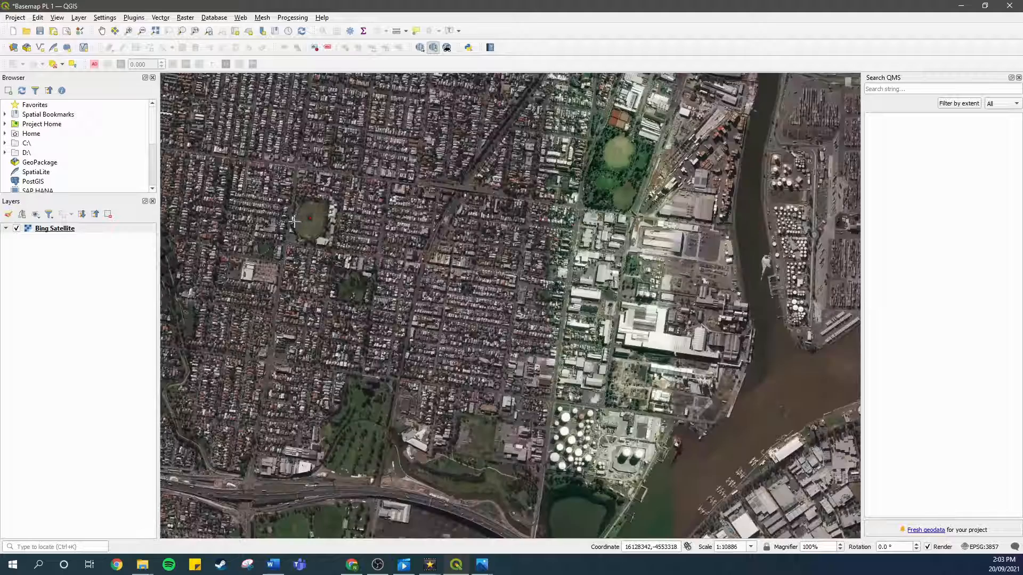
scroll(831, 277, up, 1)
scroll(830, 277, up, 3)
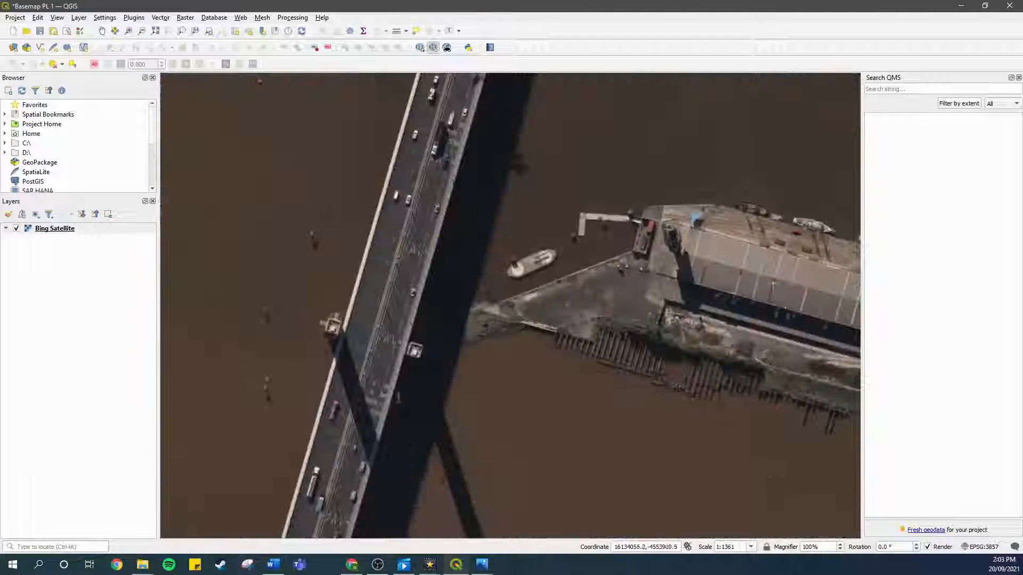
click(486, 308)
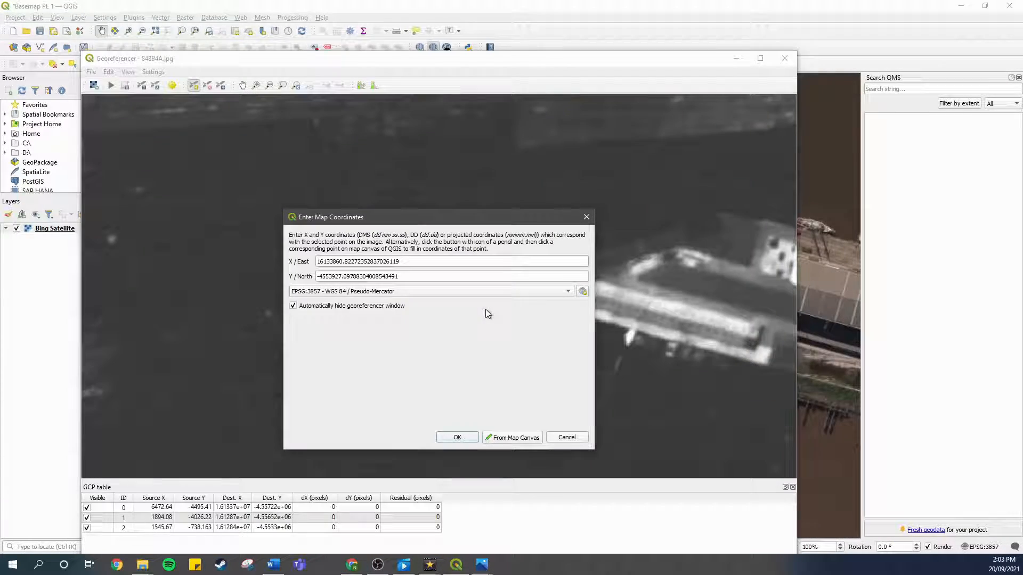
click(464, 439)
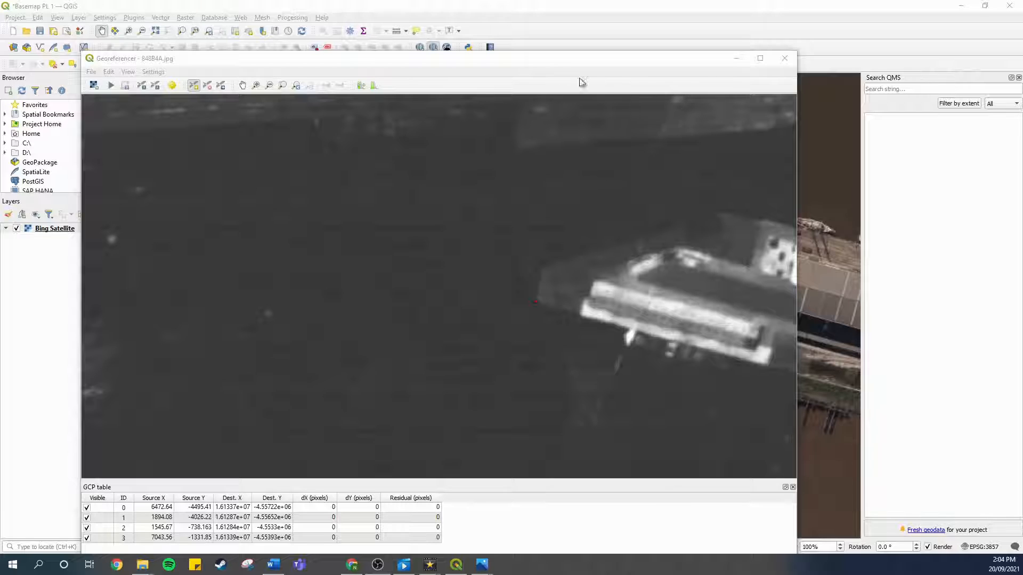
Open the Georeferencer's transformation settings and set the transformation type to Helmert.
click(172, 87)
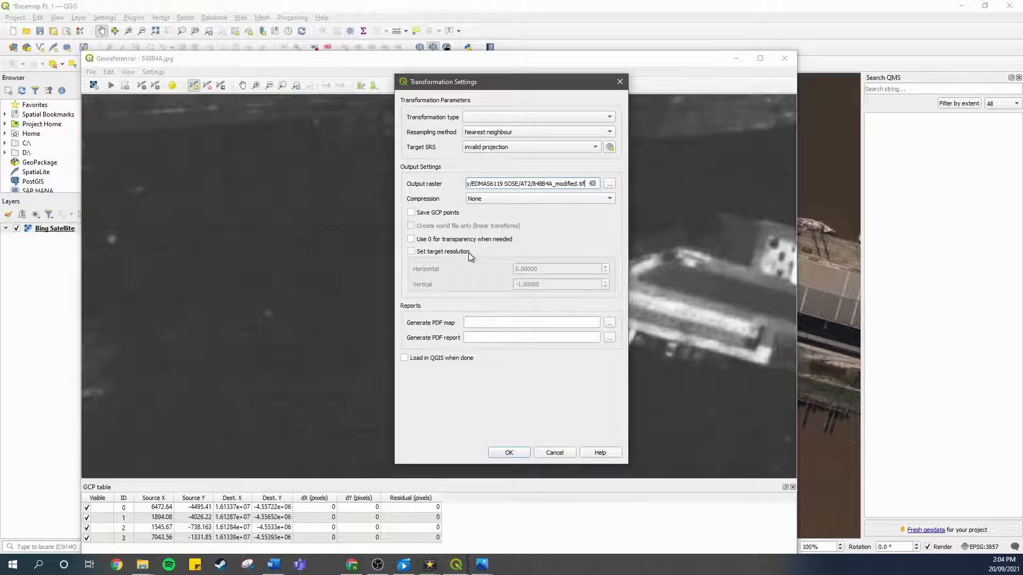
click(610, 119)
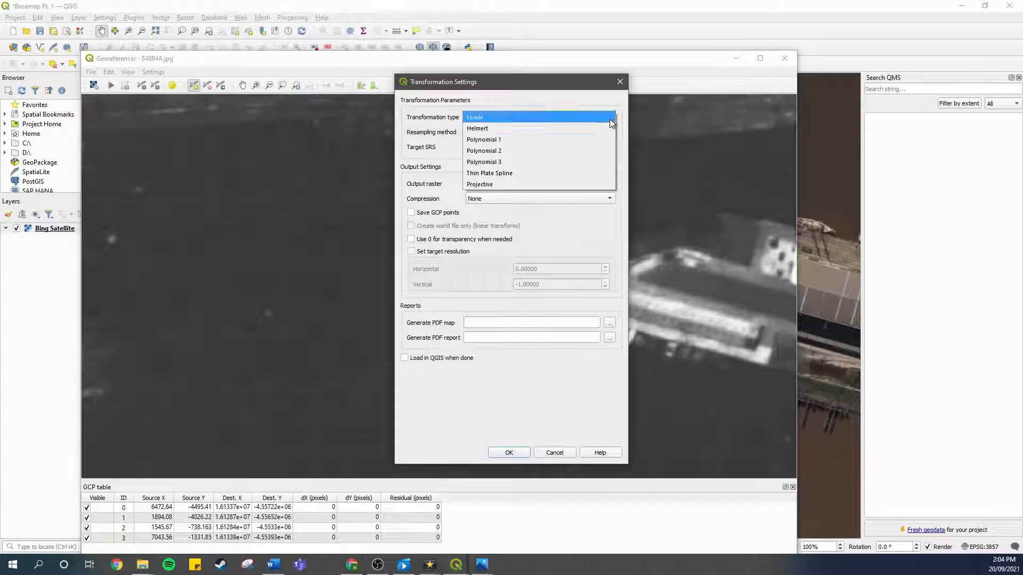
click(533, 128)
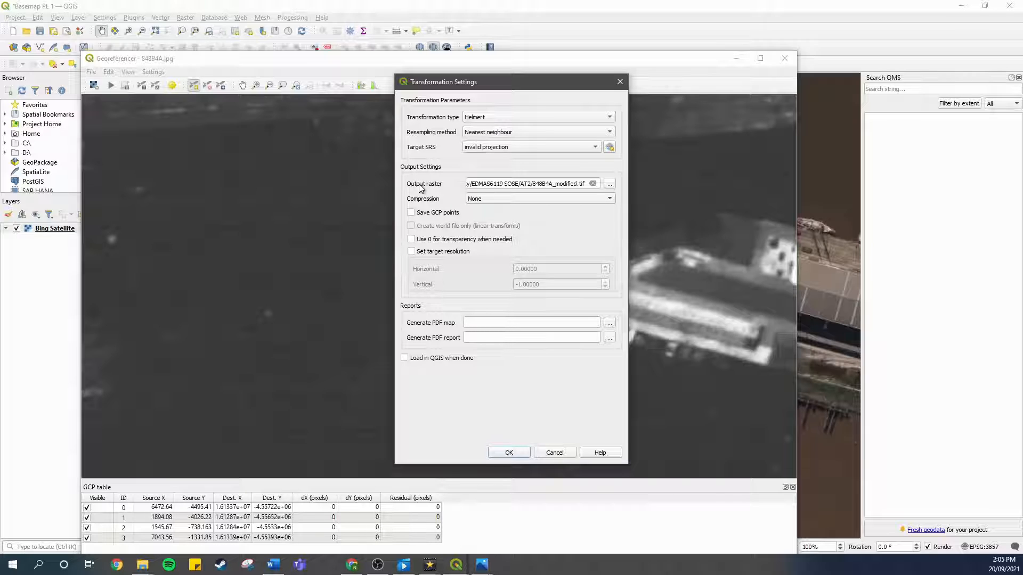
Set the output raster to 848B4A_modified.tif in the AT2 folder, enable zero for transparency and loading in QGIS when done, and accept the settings.
click(609, 184)
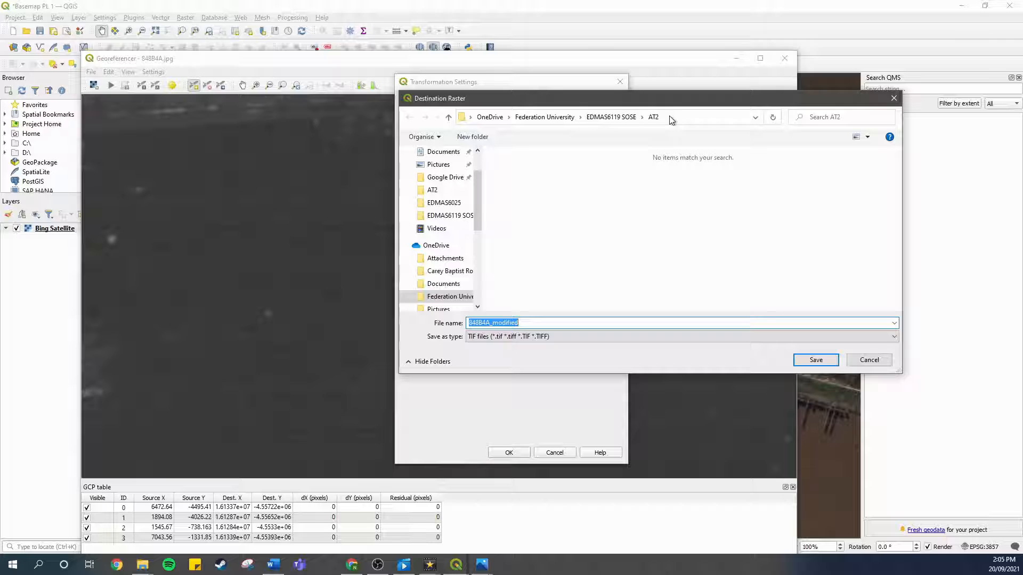
click(608, 117)
double_click(506, 180)
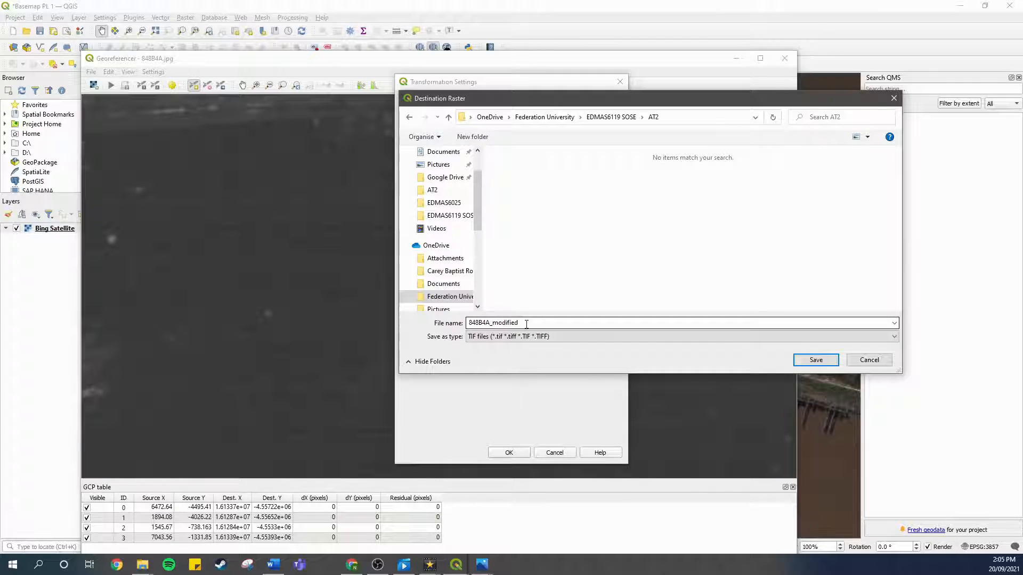
click(805, 360)
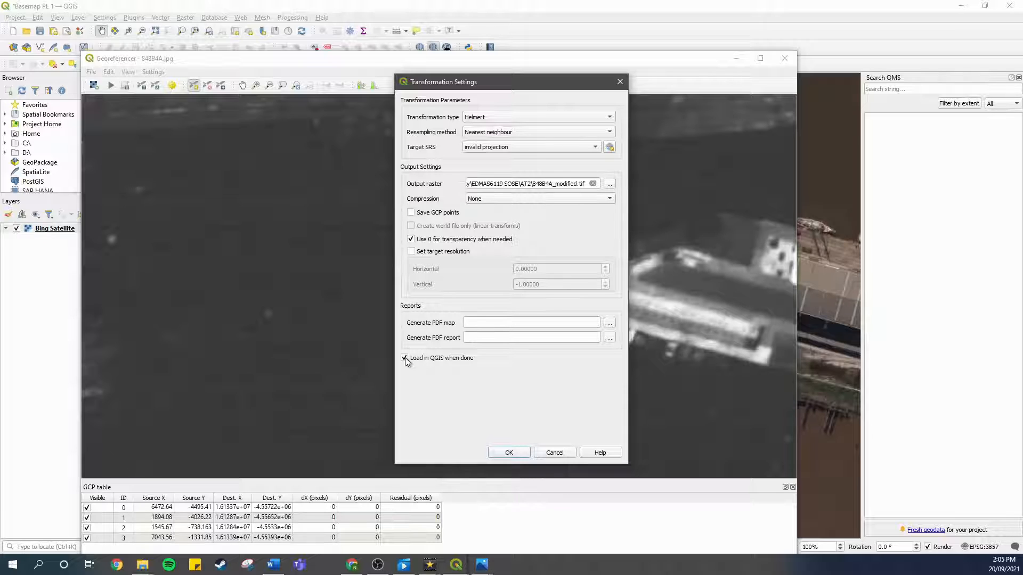
click(501, 453)
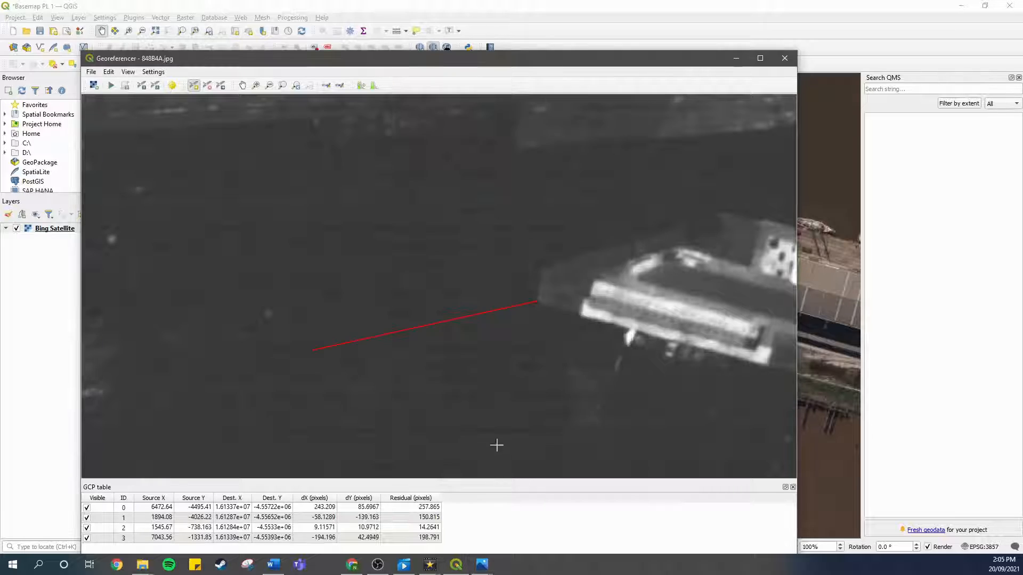
Recheck and accept the transformation settings, run the georeferencing of the photo-map, and close the Georeferencer.
scroll(332, 346, down, 3)
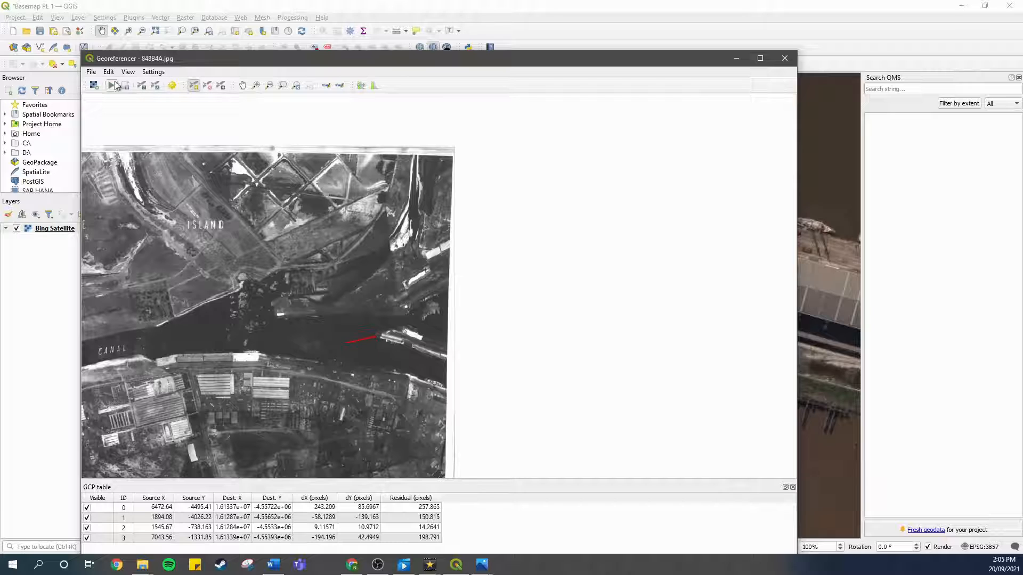
click(172, 85)
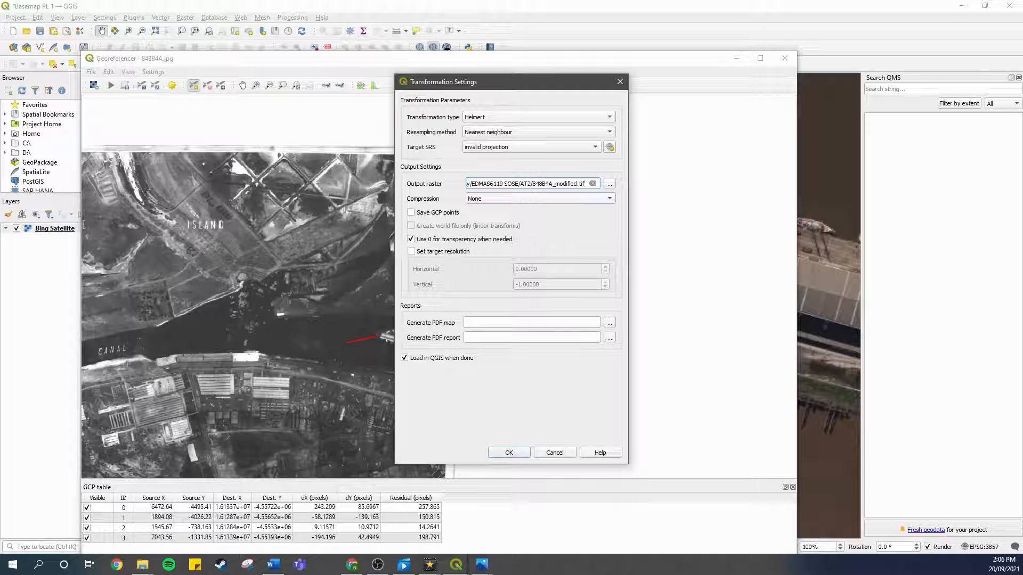
key(Return)
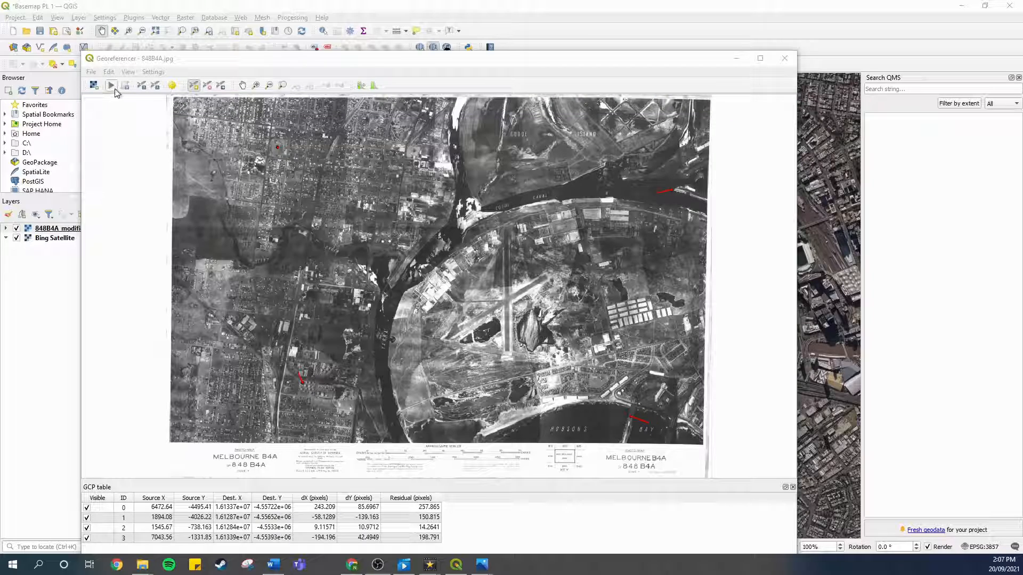
click(110, 60)
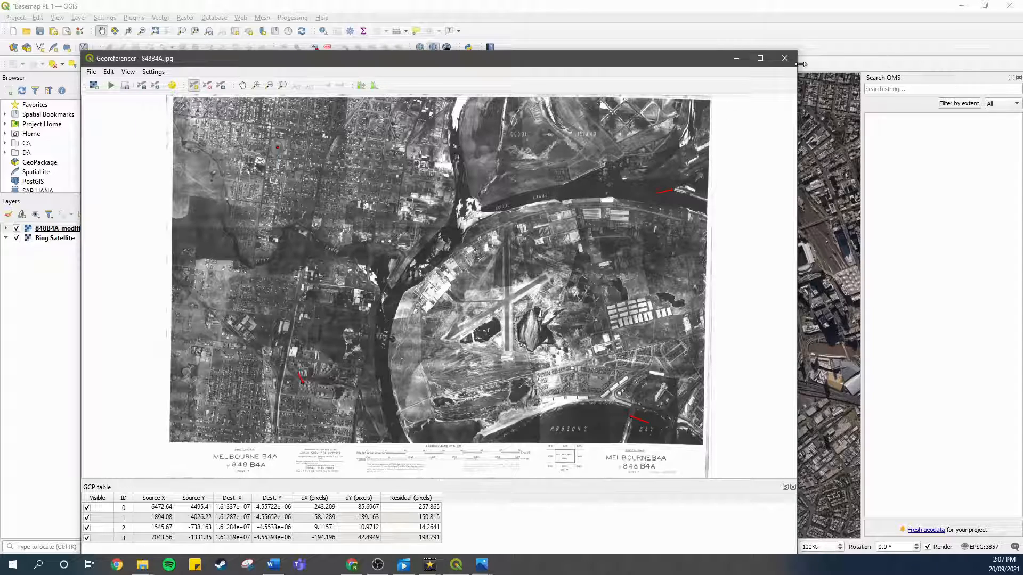
click(785, 58)
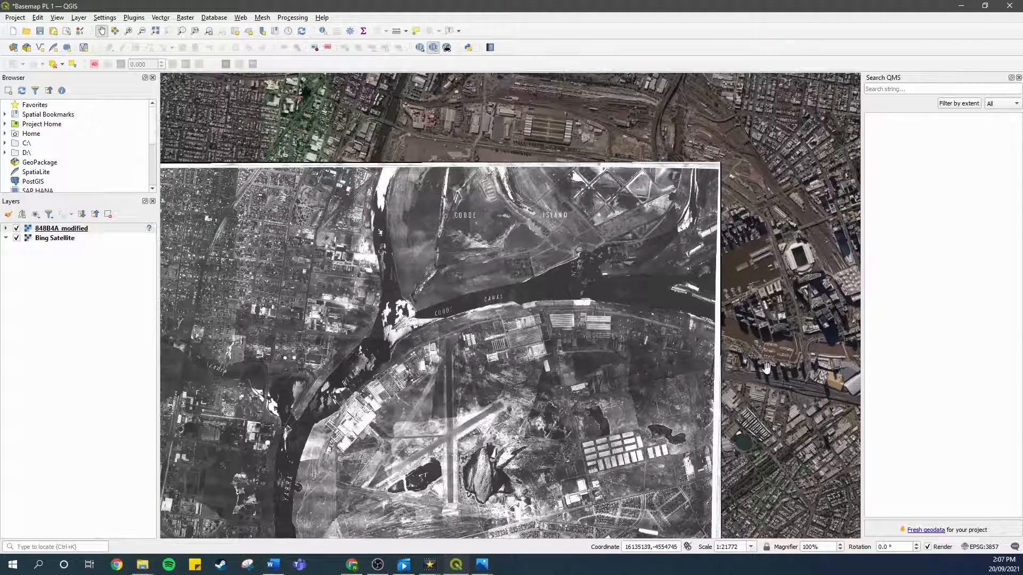
Compare the georeferenced photo-map's alignment with the satellite basemap by hiding and reshowing the 848B4A_modified layer.
drag(766, 365, 827, 302)
drag(685, 390, 722, 349)
scroll(722, 349, down, 1)
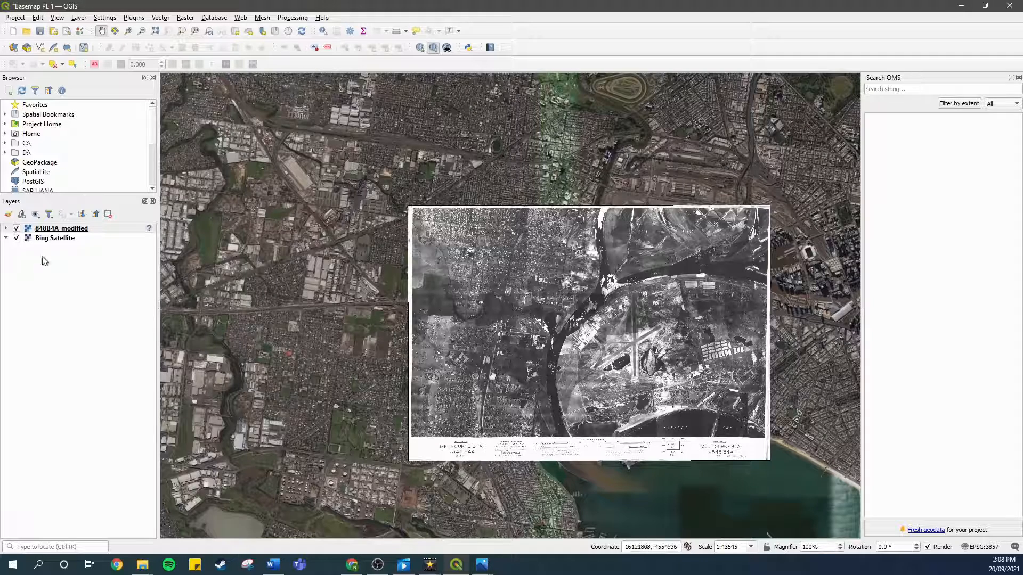
click(17, 229)
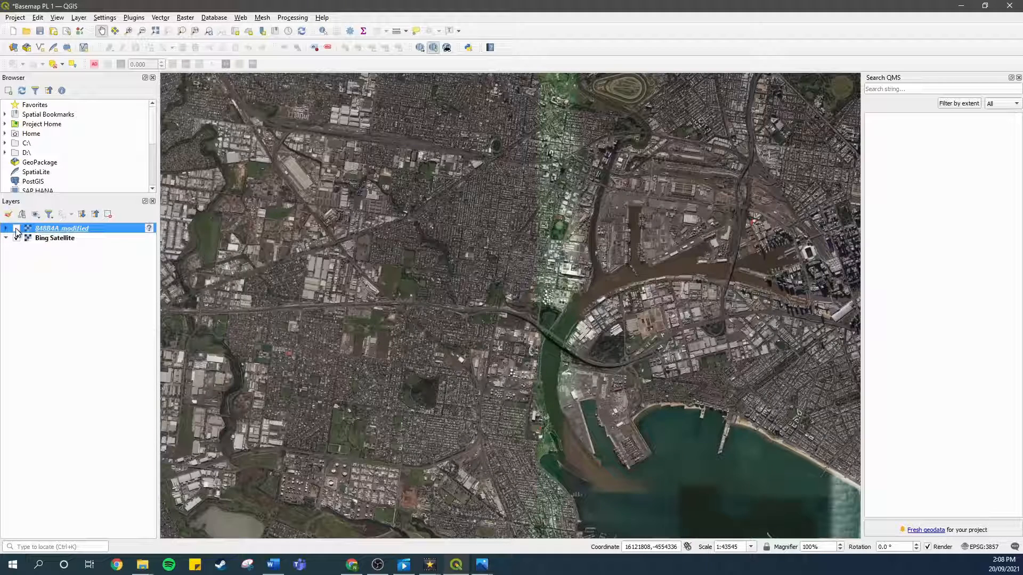
click(16, 228)
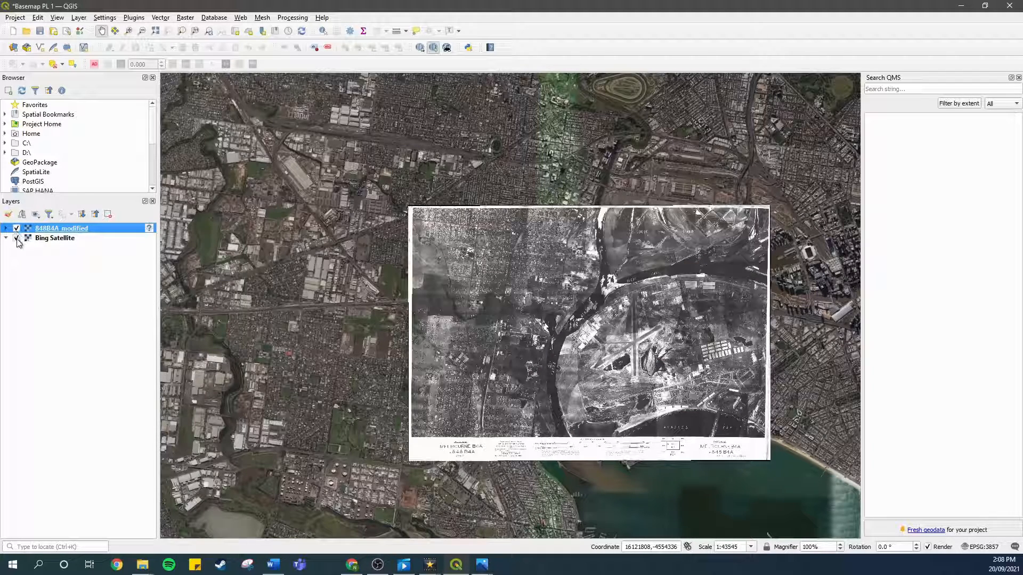
Deselect the photo-map layer and save the Basemap PL 1 project.
click(41, 259)
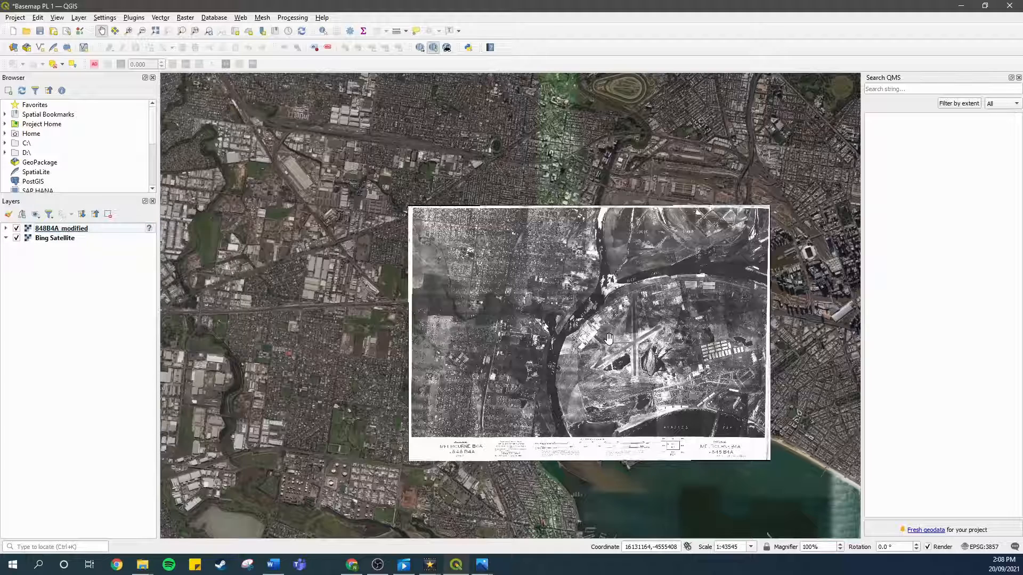
click(19, 19)
click(31, 106)
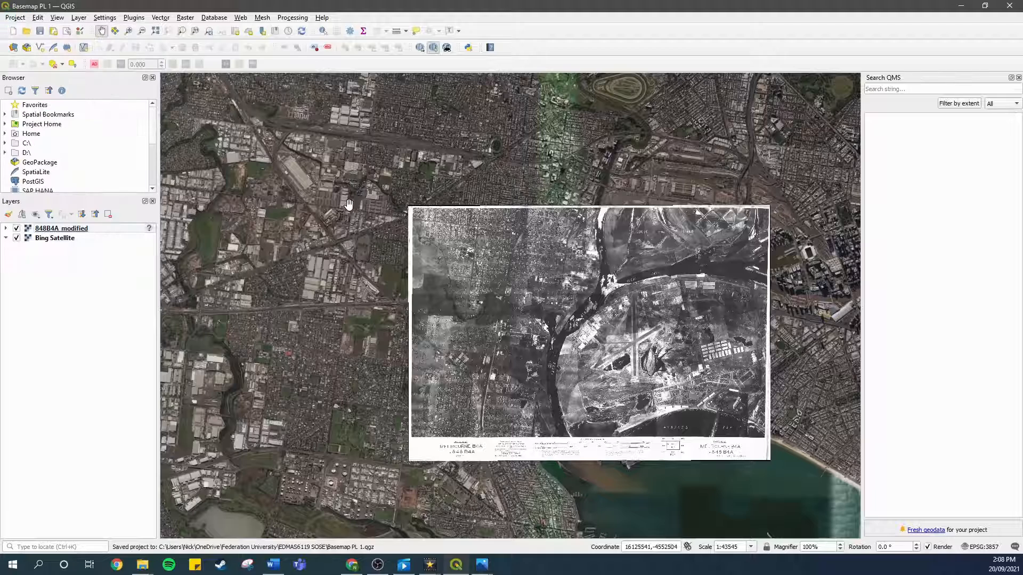